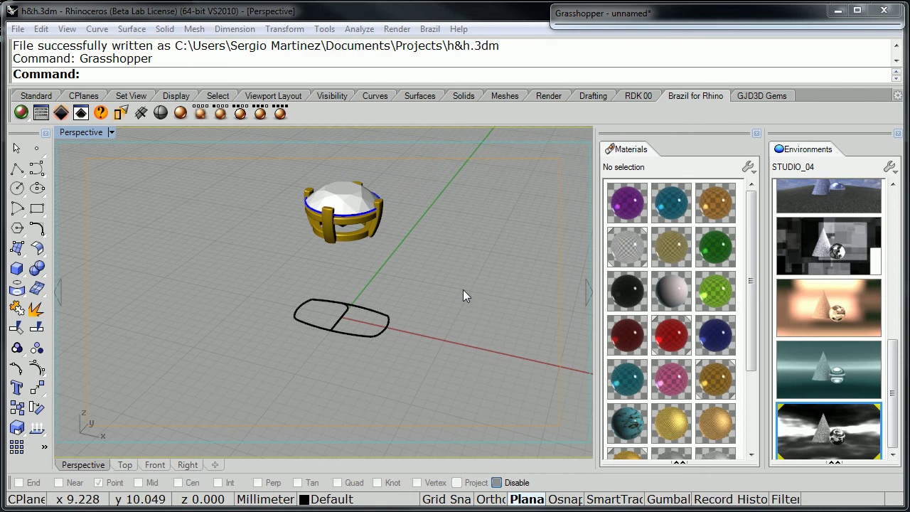
- Examine the two closed profile curves on the ground plane and the stone head above them from several angles
right_drag(352, 257, 309, 271)
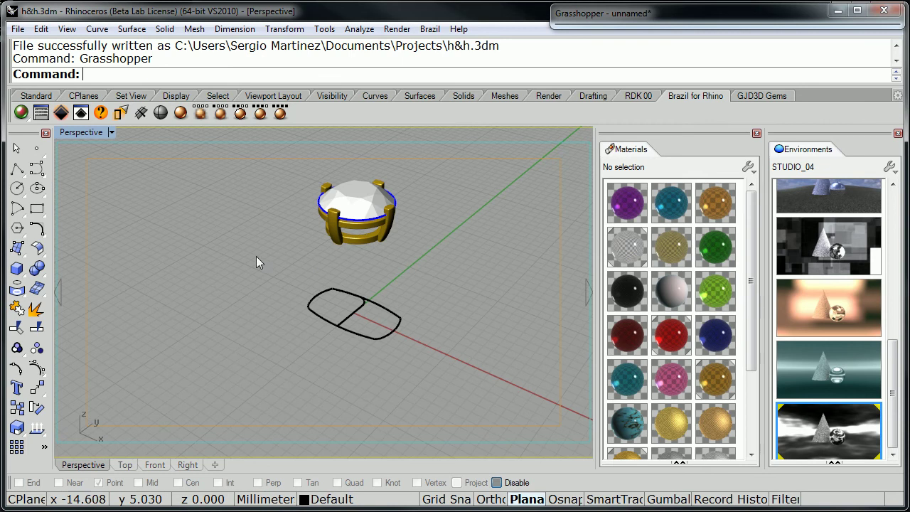
right_drag(467, 301, 350, 213)
scroll(337, 279, up, 6)
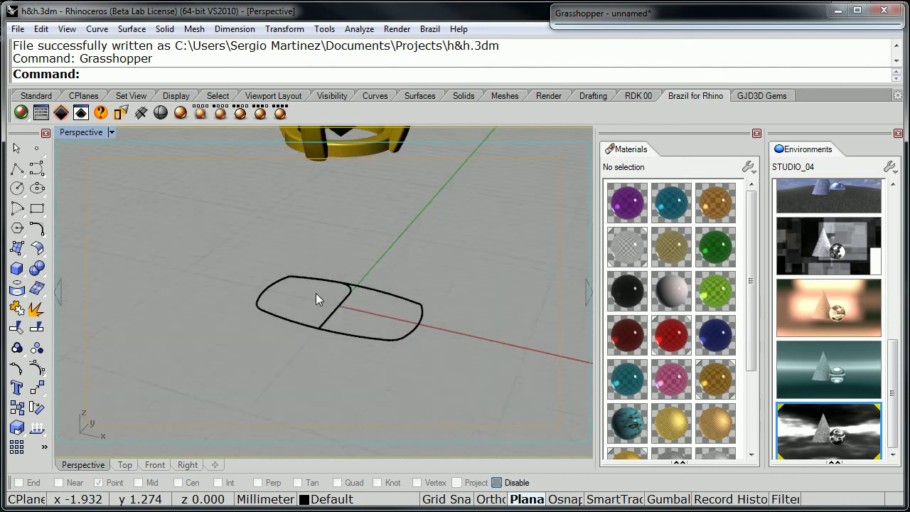
click(376, 327)
right_drag(375, 327, 340, 257)
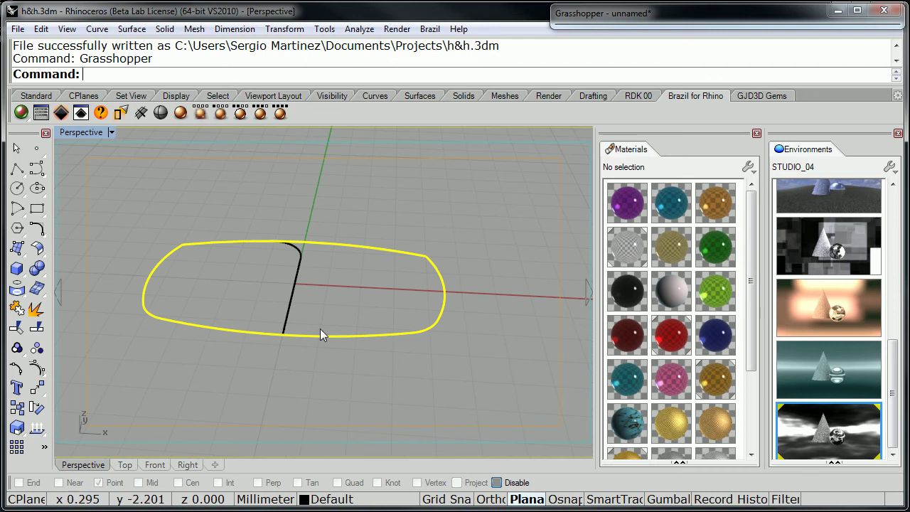
right_drag(293, 292, 315, 297)
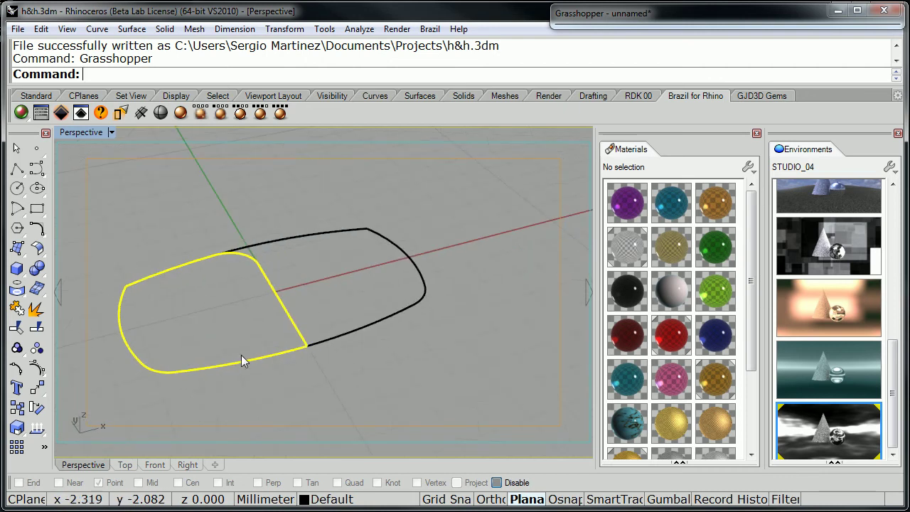
right_drag(234, 284, 361, 324)
click(228, 295)
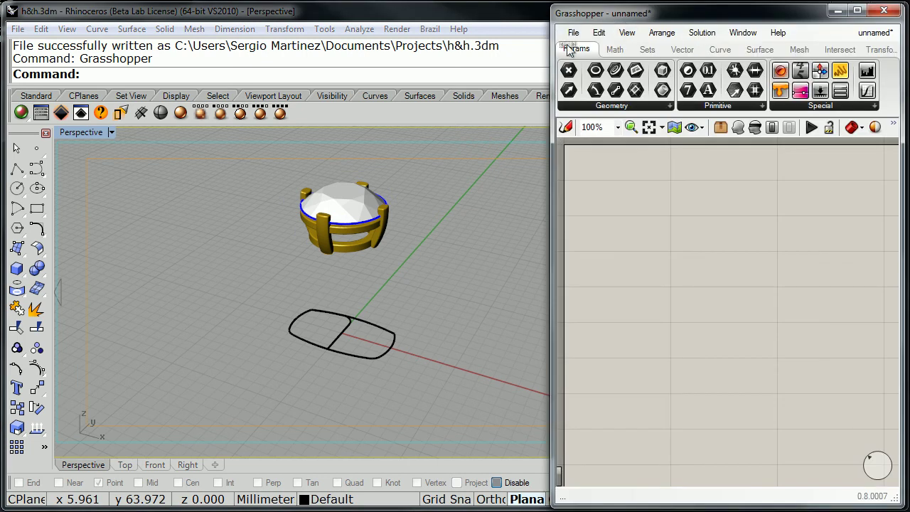
- Switch to Grasshopper and open the definition RING_Half_and_Half.ghx from the GH_DEFINITIONS folder on the C: drive
click(573, 34)
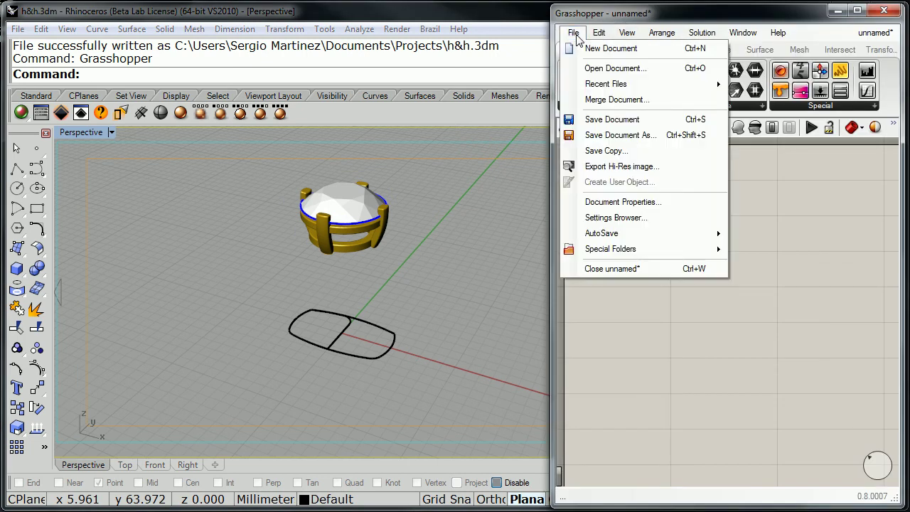
click(595, 69)
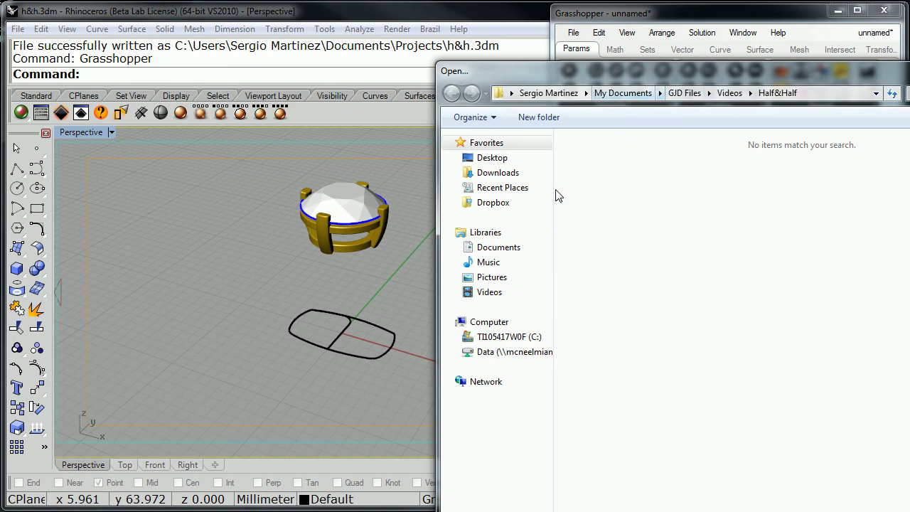
click(509, 334)
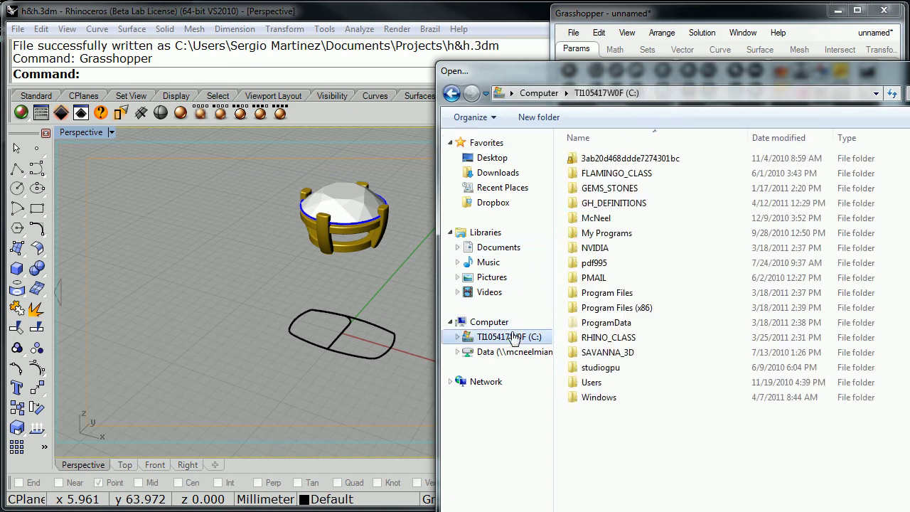
double_click(594, 204)
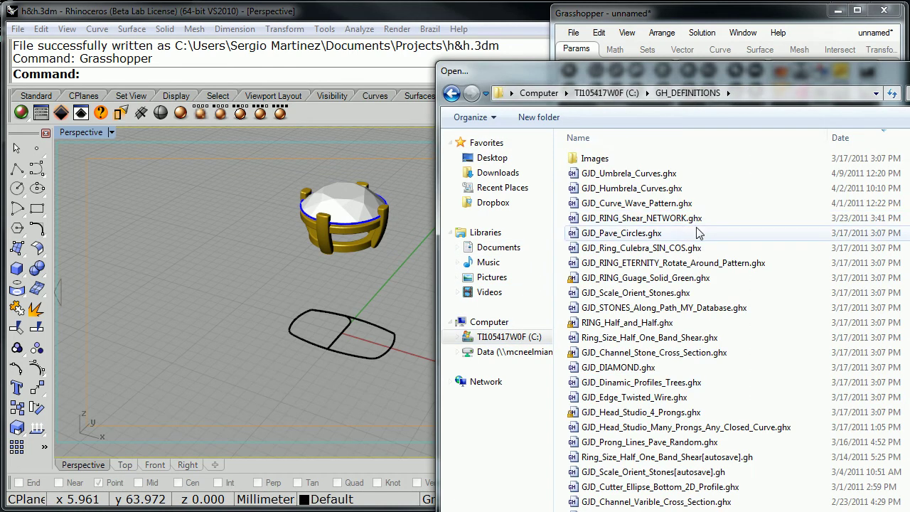
click(643, 323)
double_click(649, 325)
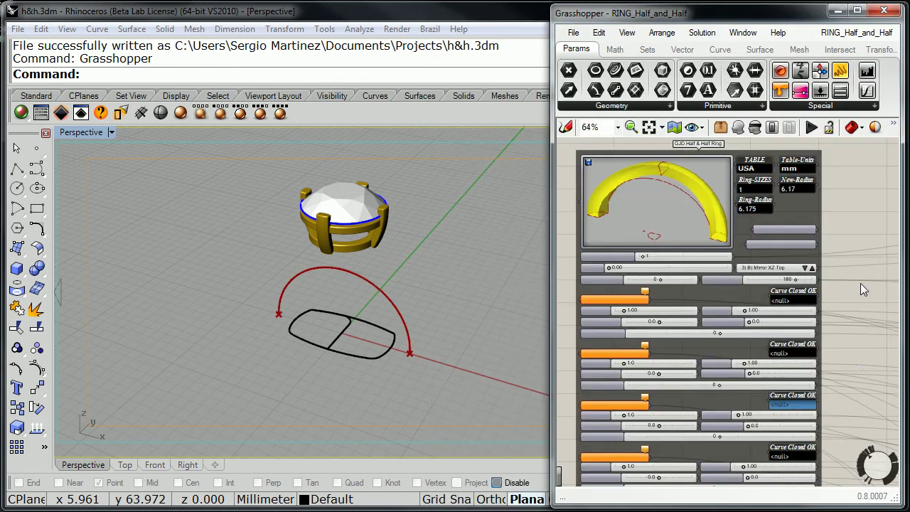
- Look over the GJD Half & Half Ring controls, including the ring table, size, bake and profile settings
right_drag(862, 384, 834, 294)
right_drag(837, 246, 848, 340)
scroll(811, 191, up, 1)
scroll(812, 191, up, 2)
right_drag(798, 269, 893, 260)
scroll(827, 268, down, 1)
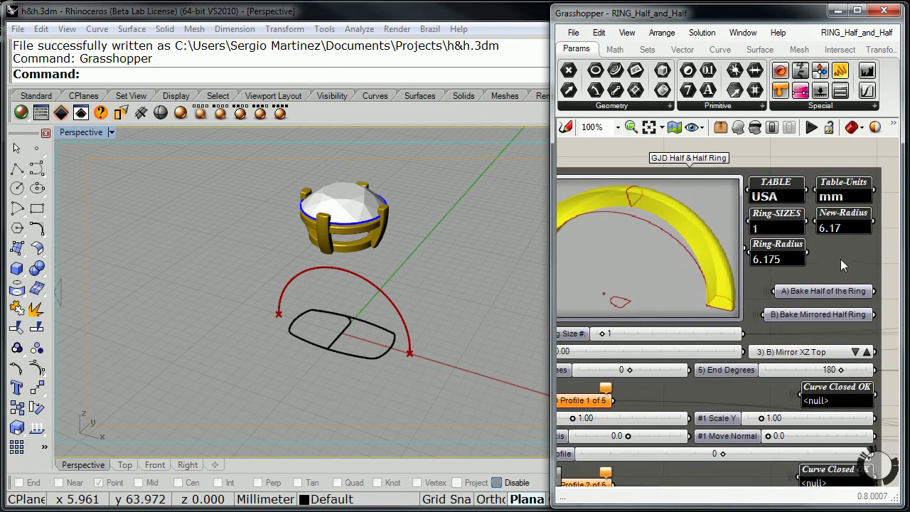
right_drag(889, 277, 903, 263)
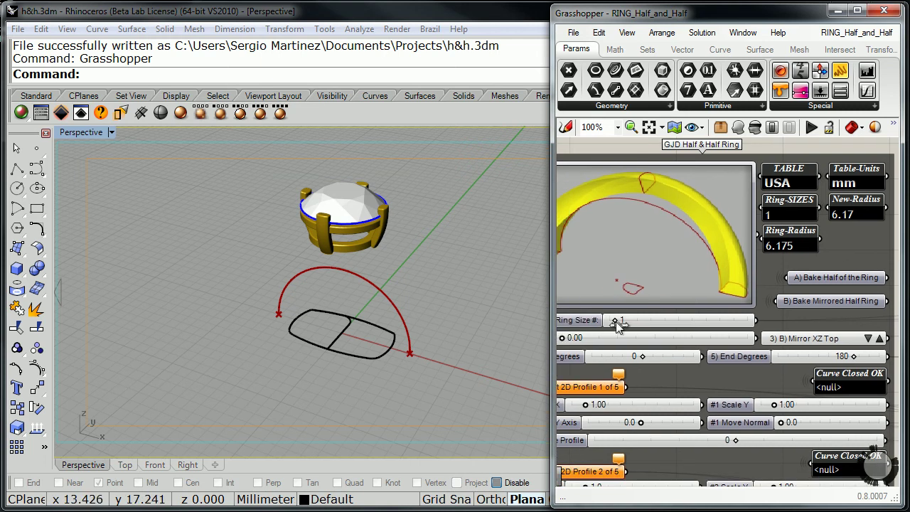
right_drag(844, 251, 881, 244)
scroll(847, 253, down, 2)
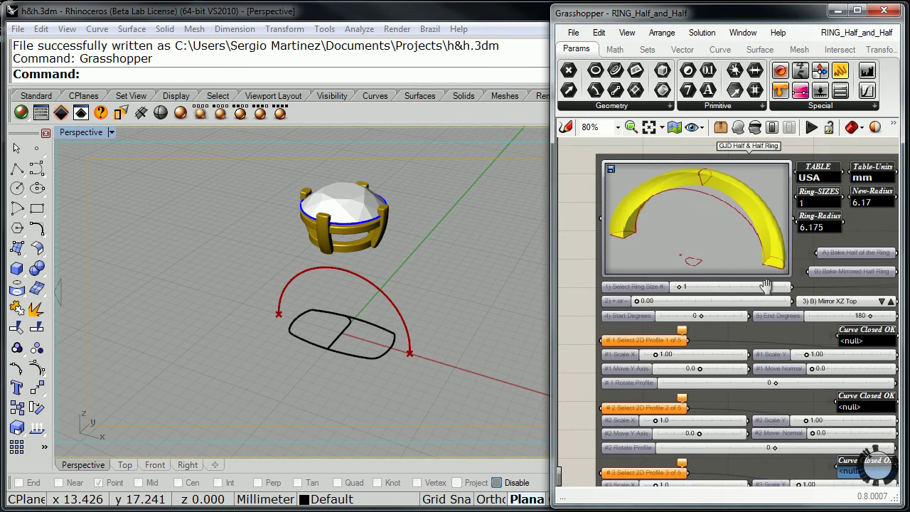
- Widen the Grasshopper window and set the Select Ring Size slider to 12, checking the ring rail in the model
drag(547, 274, 491, 274)
scroll(620, 300, up, 2)
right_drag(610, 302, 608, 331)
drag(614, 310, 663, 313)
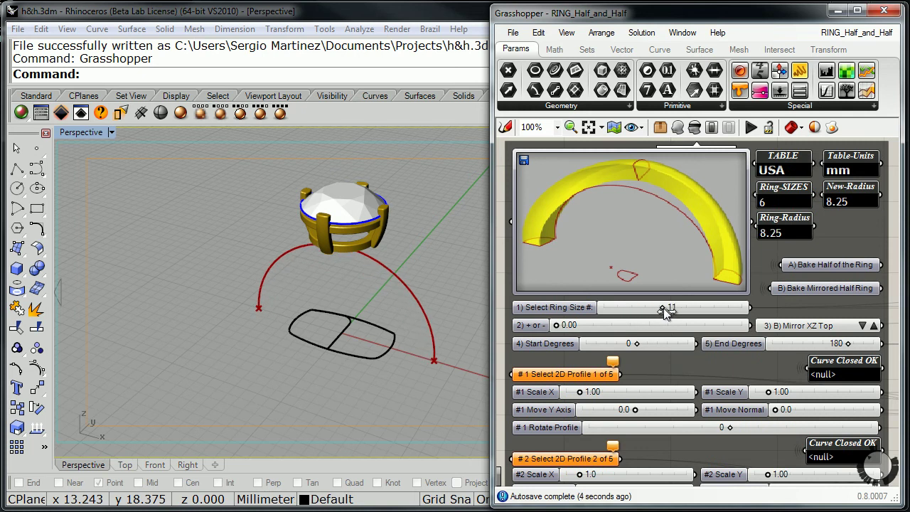
drag(665, 313, 666, 313)
right_drag(373, 298, 320, 295)
drag(662, 307, 668, 311)
right_drag(307, 256, 232, 313)
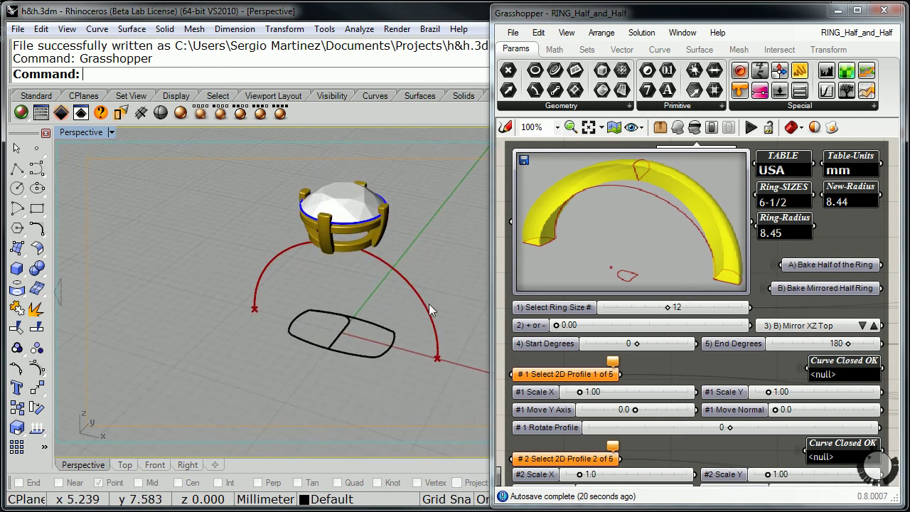
- Assign the large outer rounded curve in the model as the single curve for 2D Profile 1 of 5
right_drag(663, 359, 671, 280)
scroll(671, 300, down, 1)
right_drag(664, 347, 659, 245)
scroll(661, 297, up, 1)
scroll(653, 266, down, 1)
scroll(651, 254, up, 4)
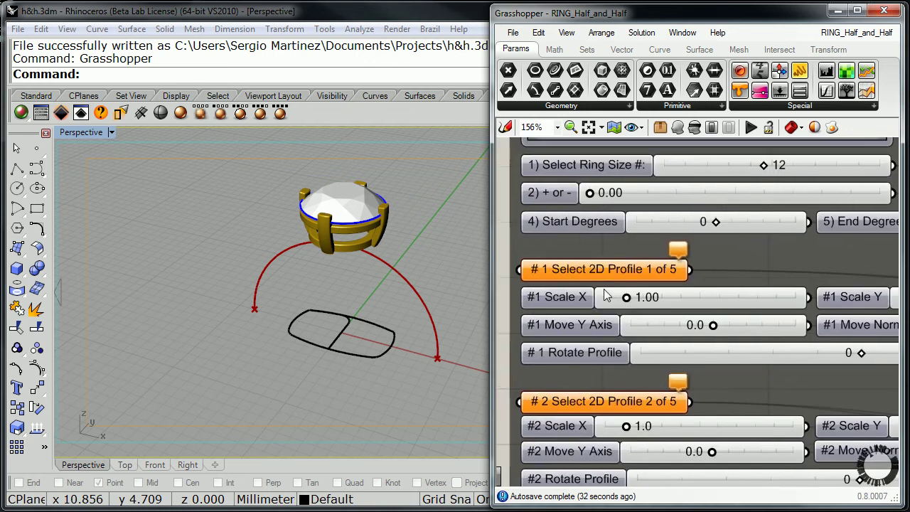
click(611, 272)
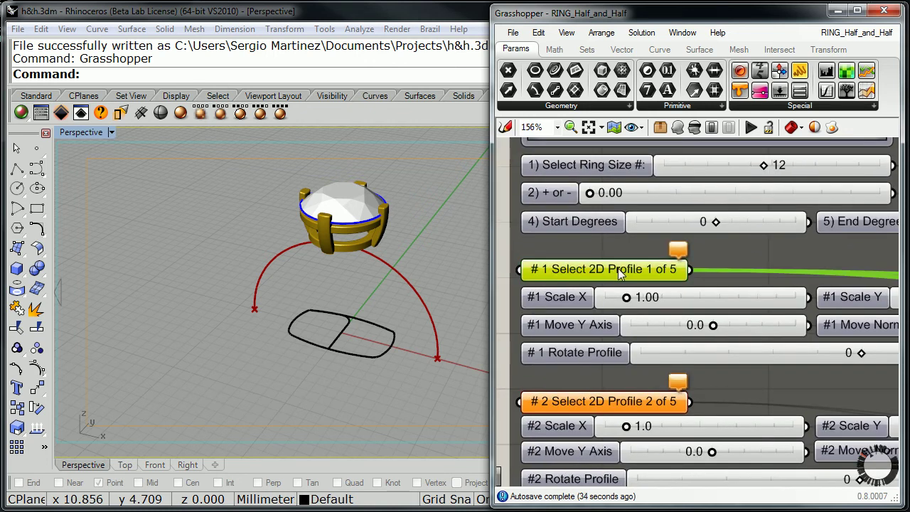
right_click(621, 270)
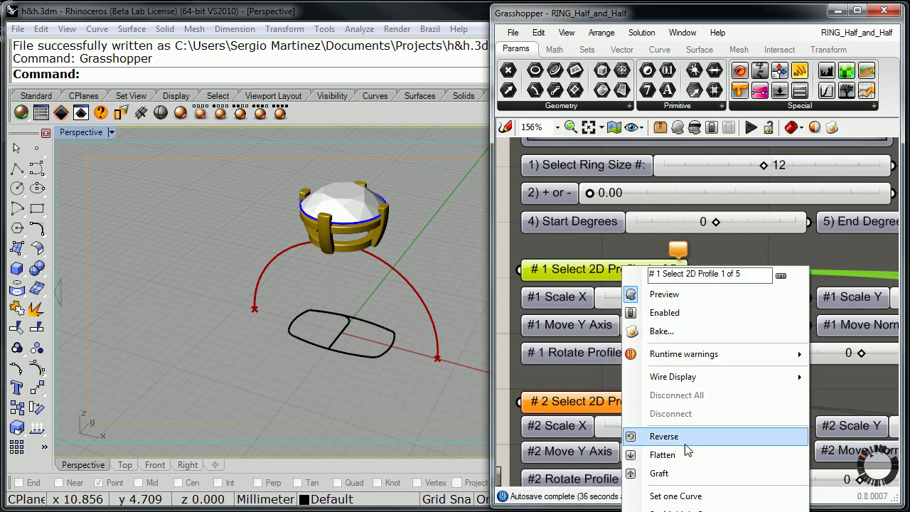
click(683, 498)
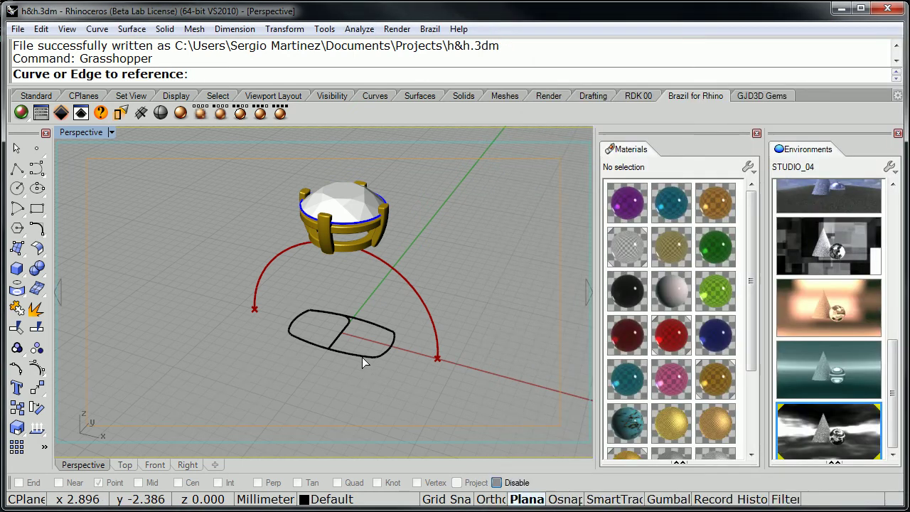
click(360, 356)
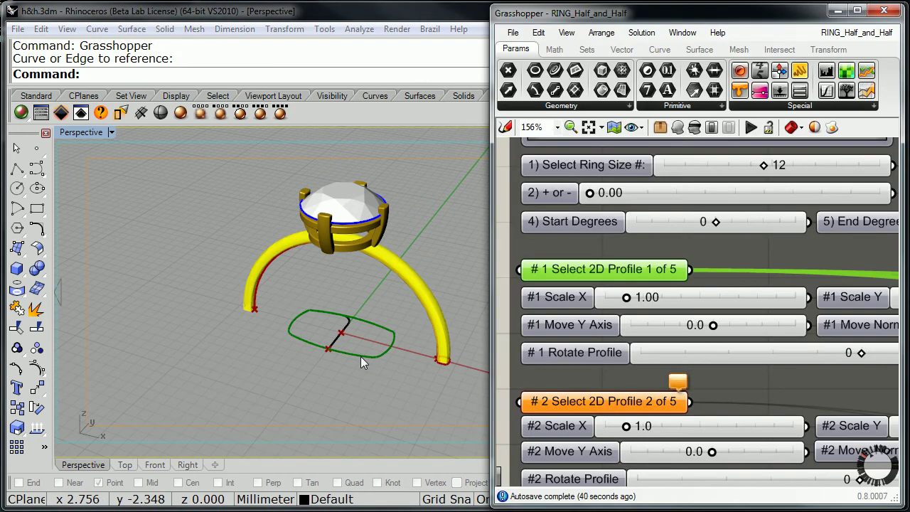
- Reference the same outer rounded curve as the single curve for 2D Profile 5 of 5
right_drag(710, 390, 717, 223)
scroll(721, 293, down, 3)
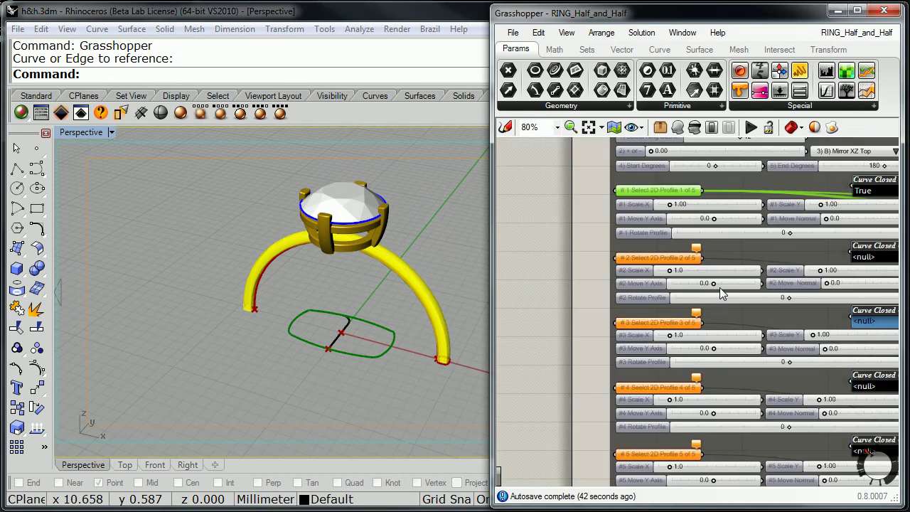
scroll(737, 379, up, 3)
scroll(681, 320, up, 3)
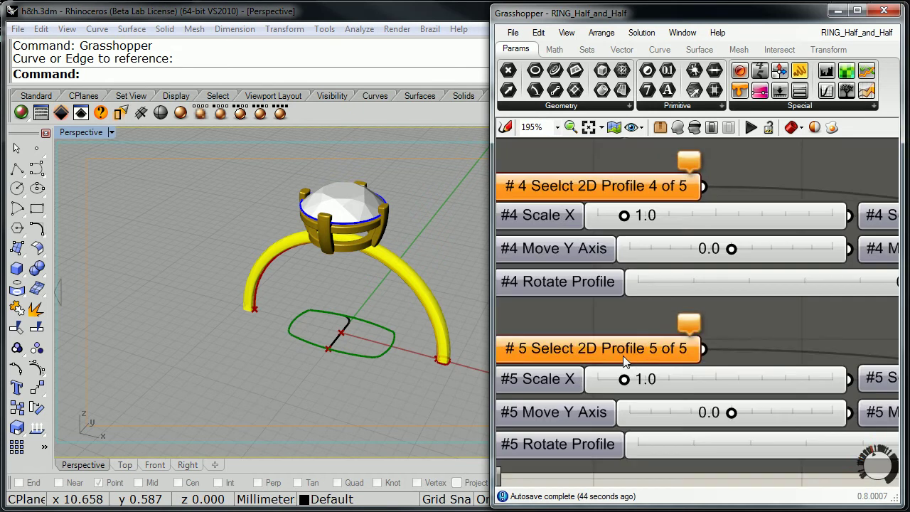
click(615, 351)
right_click(615, 351)
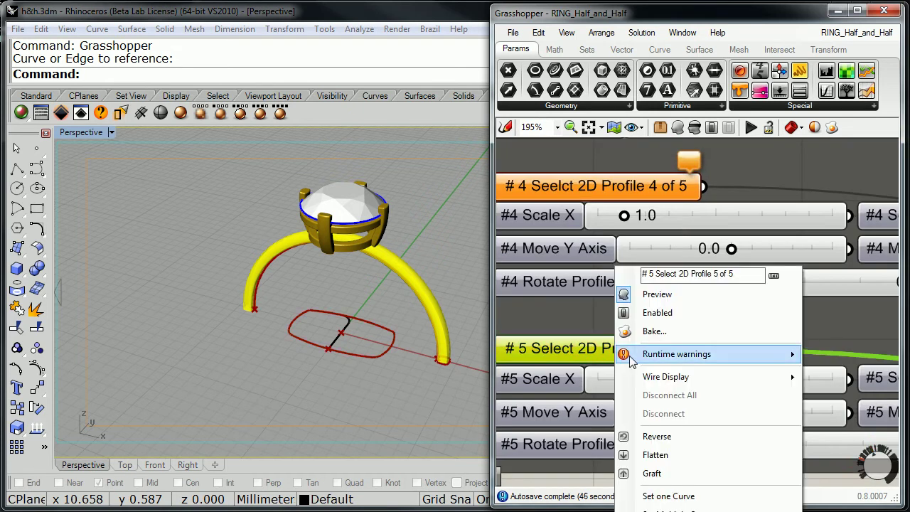
click(674, 498)
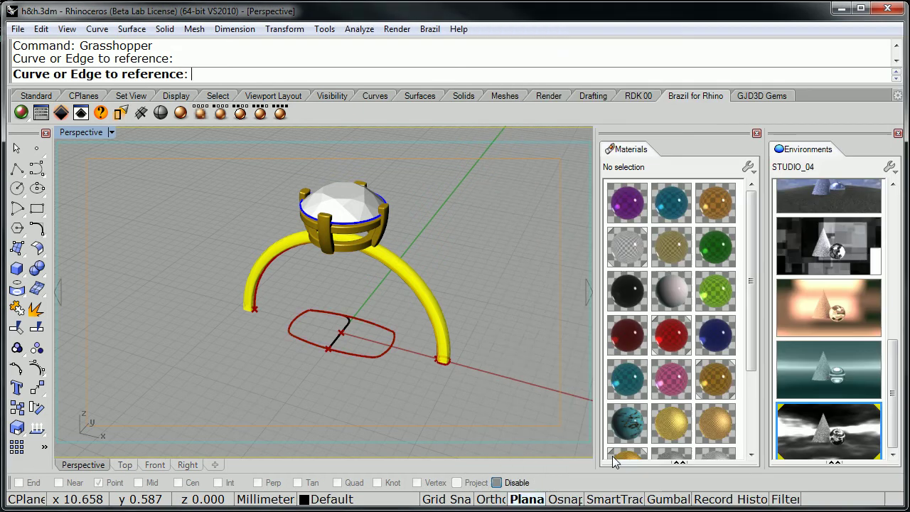
click(371, 358)
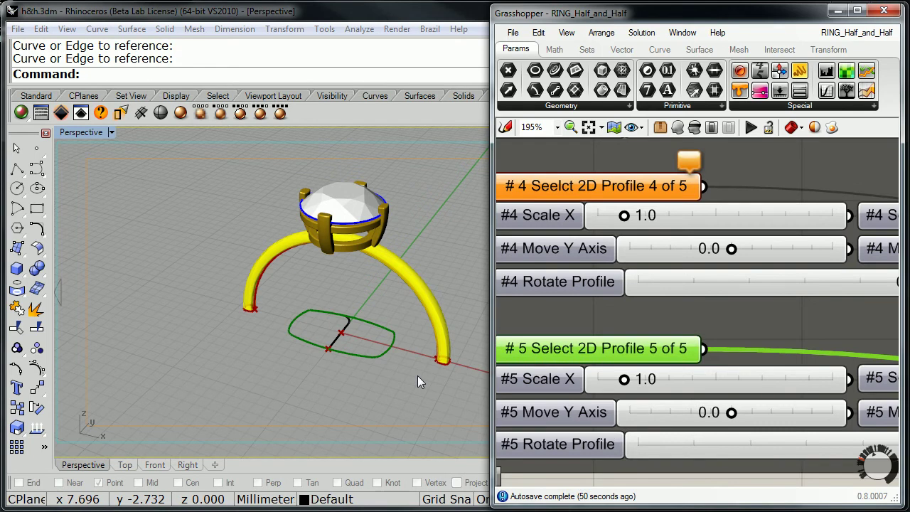
- Set the outer rounded curve as the single curve for 2D Profile 3 of 5, then clear the component selection
right_drag(651, 318, 684, 325)
scroll(684, 325, down, 5)
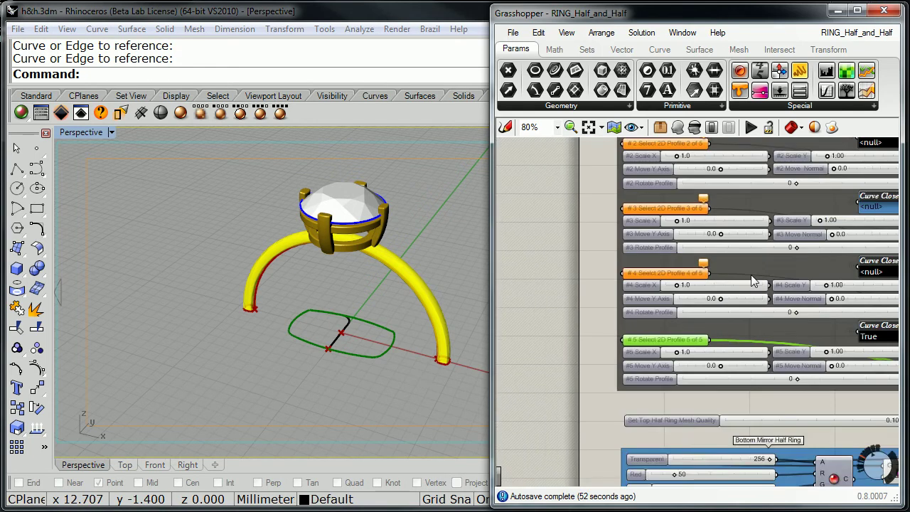
right_drag(656, 286, 662, 293)
click(614, 311)
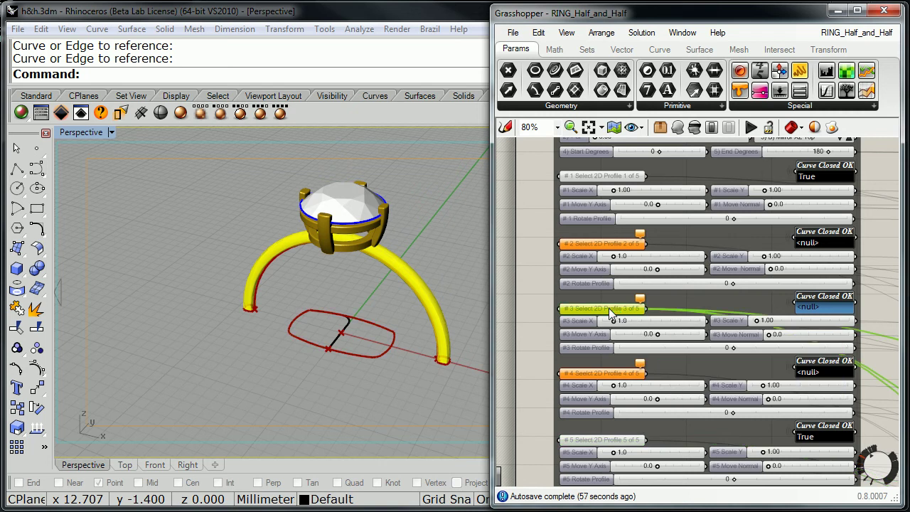
right_click(613, 313)
click(595, 302)
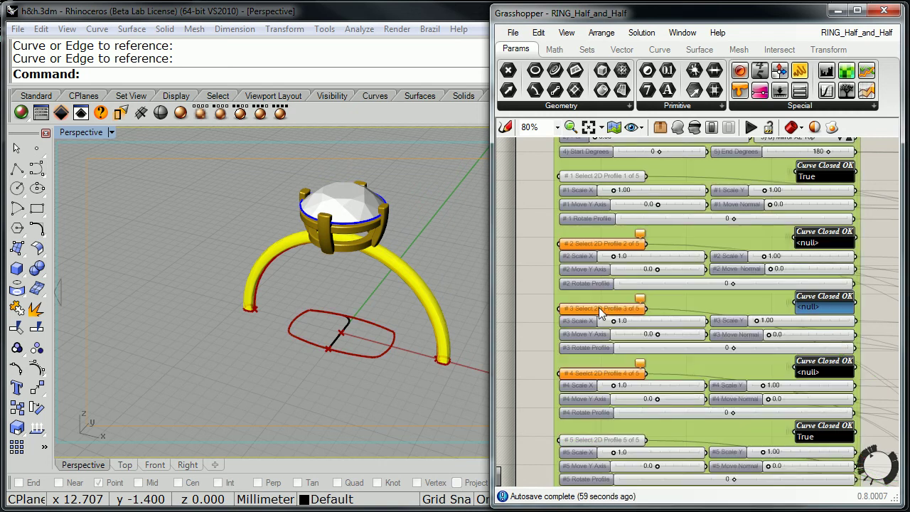
right_click(602, 313)
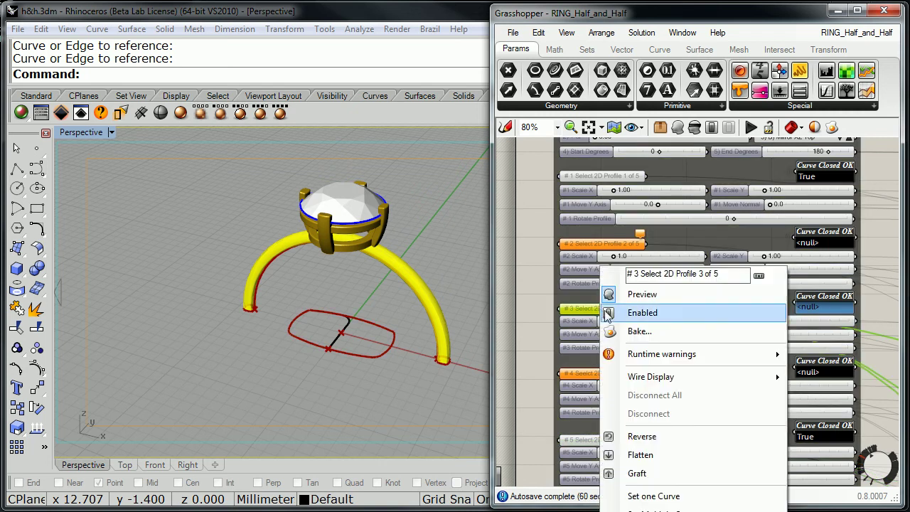
click(653, 499)
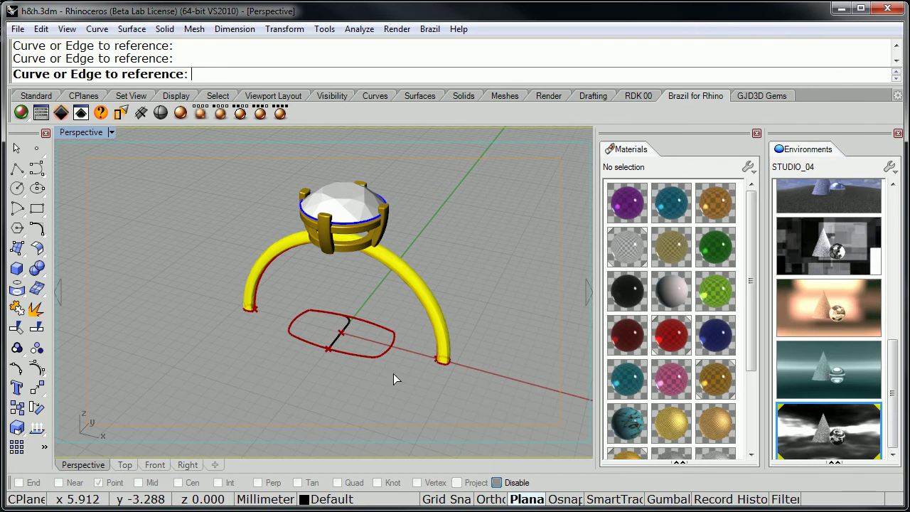
click(366, 354)
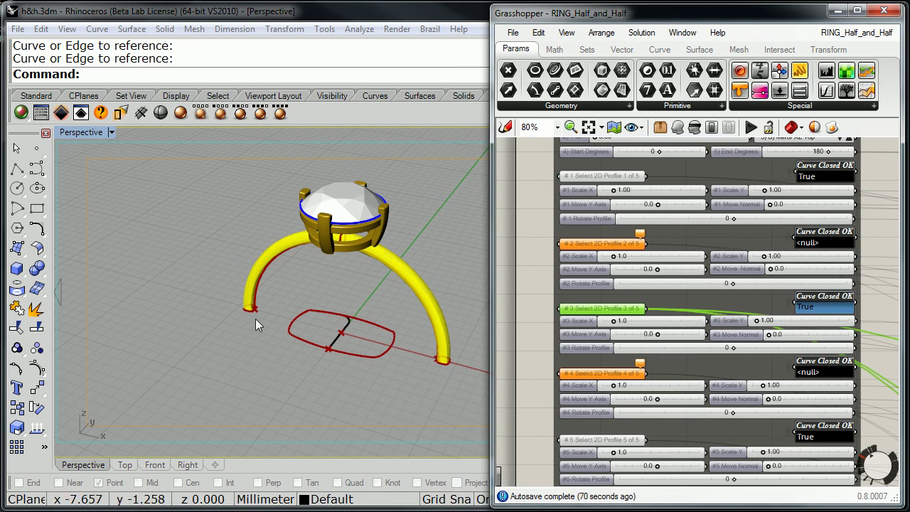
click(669, 298)
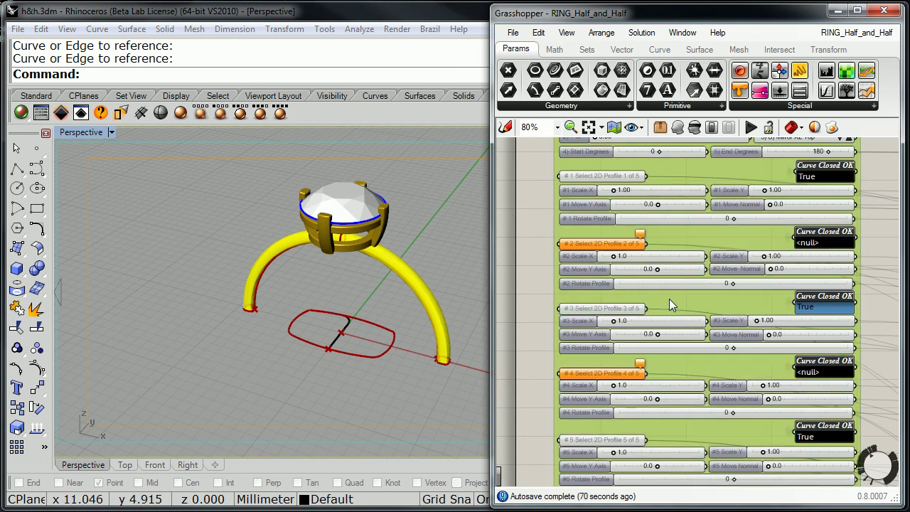
click(875, 242)
- Set the Scale X of 2D Profile 1 to 1.50
right_drag(878, 224, 868, 302)
right_drag(673, 243, 688, 249)
scroll(676, 268, up, 2)
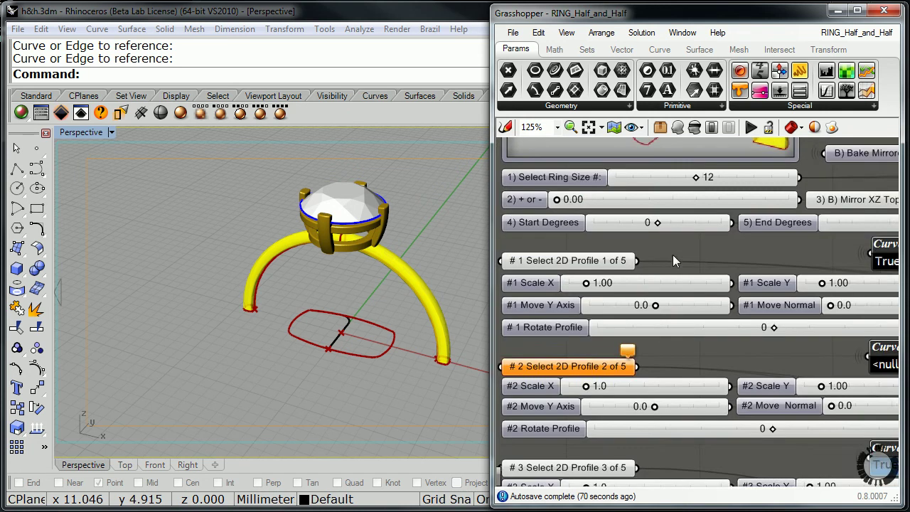
right_drag(696, 242, 677, 248)
right_drag(399, 301, 362, 328)
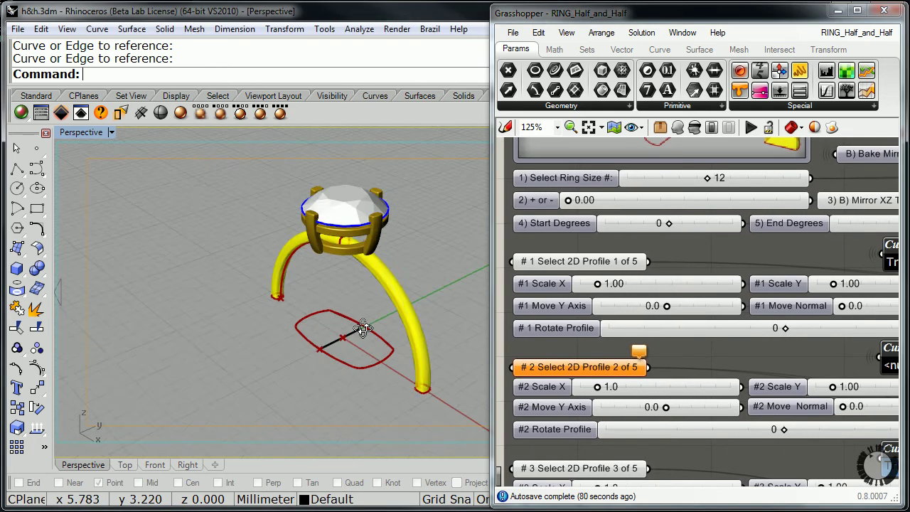
scroll(430, 393, up, 5)
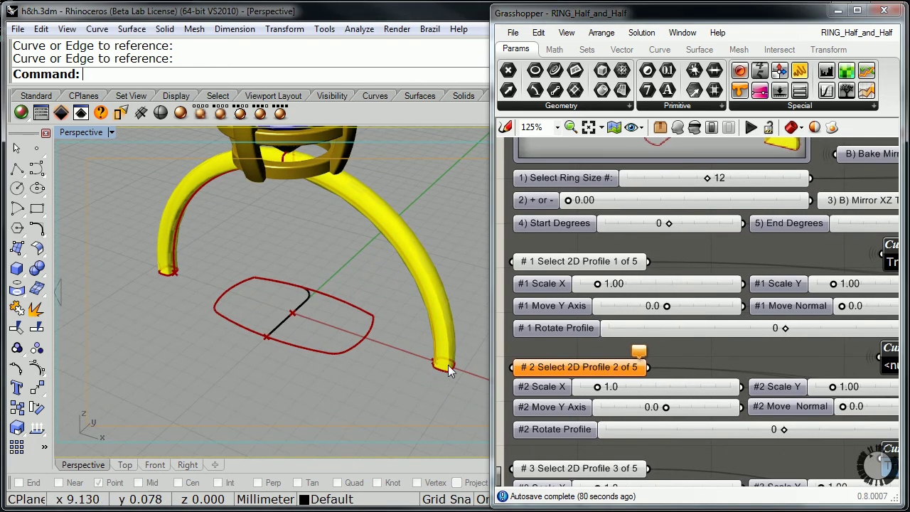
double_click(617, 286)
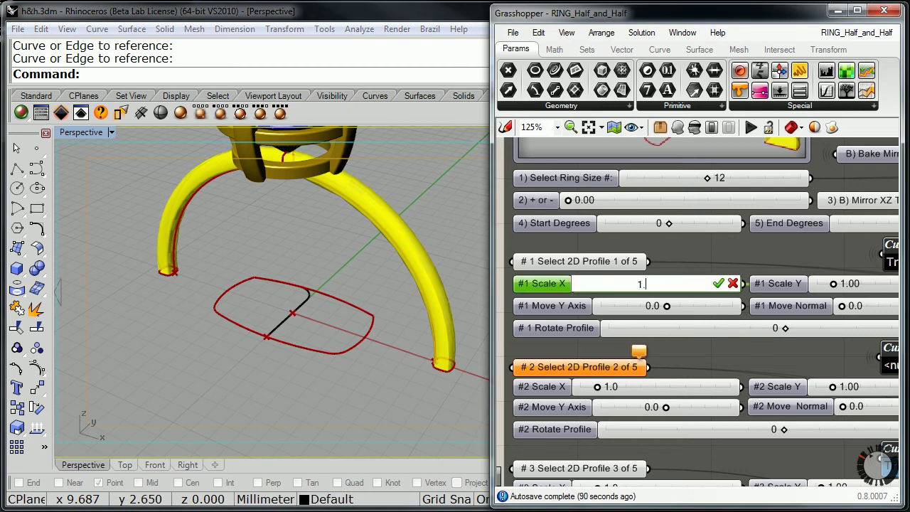
click(719, 284)
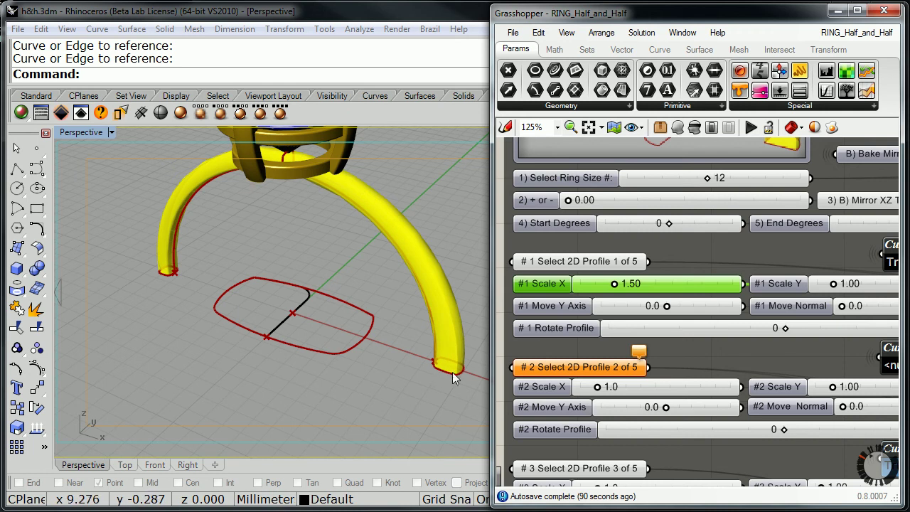
- Set the Scale Y of 2D Profile 1 to 2.50
right_drag(808, 256, 748, 280)
click(762, 282)
text(1)
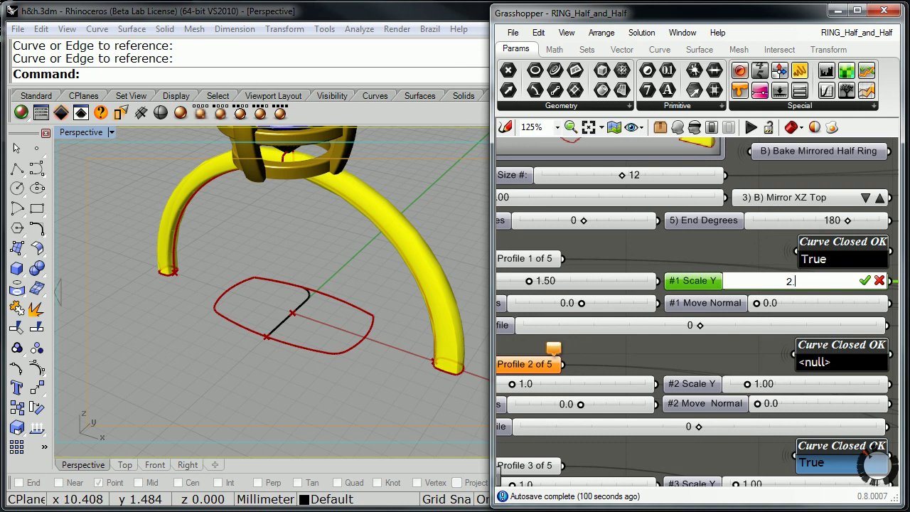
key(Return)
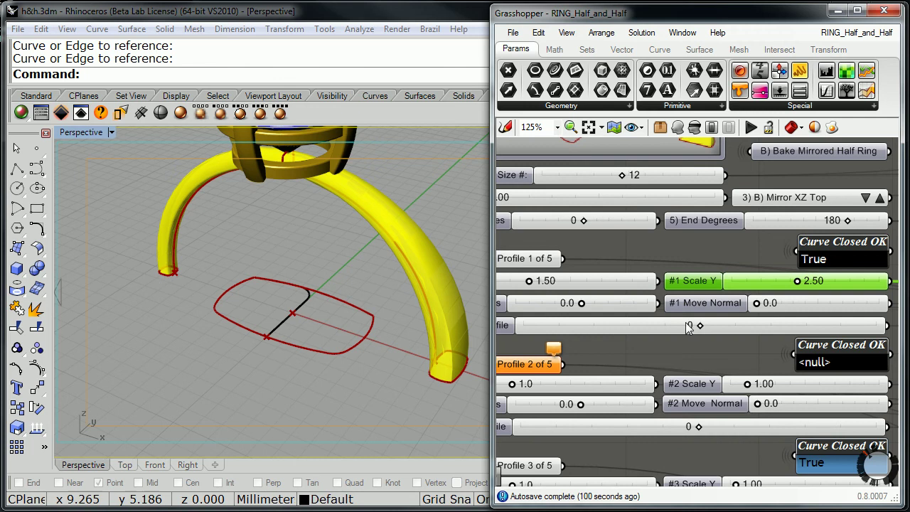
- Switch the half ring's mirror option to C) Mirror XY Bottom
right_drag(751, 251, 744, 311)
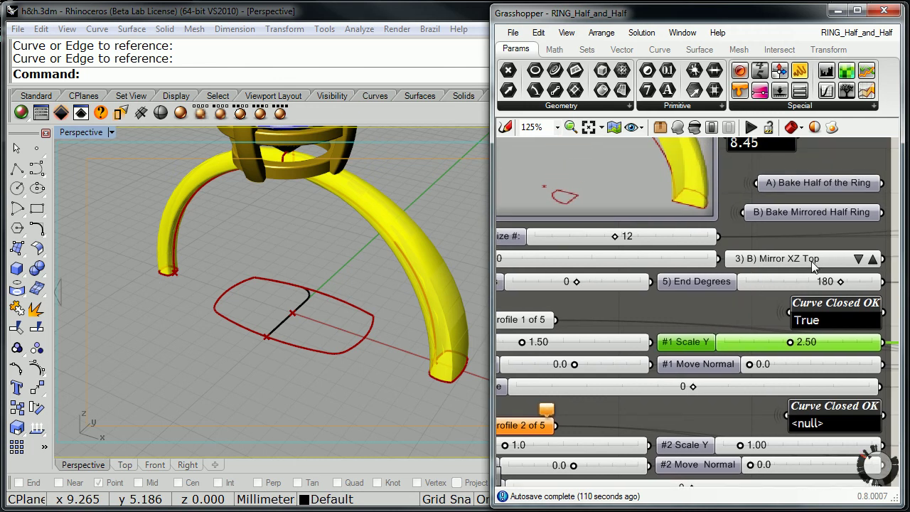
click(860, 260)
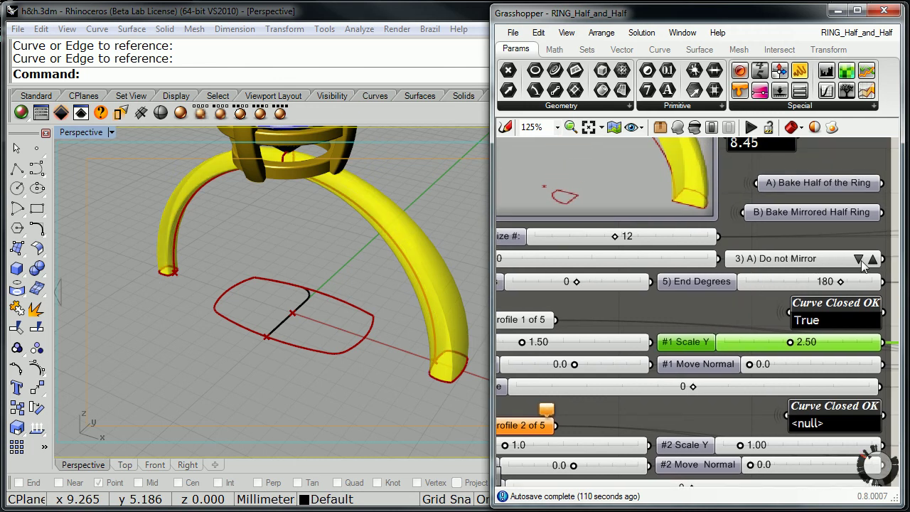
click(859, 260)
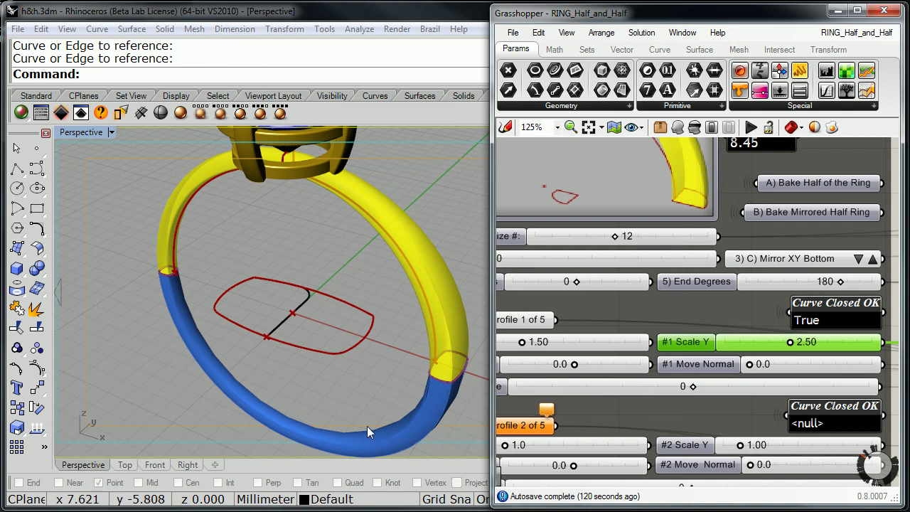
- Set the Scale X of 2D Profile 5 to 1.5
right_drag(605, 359, 690, 361)
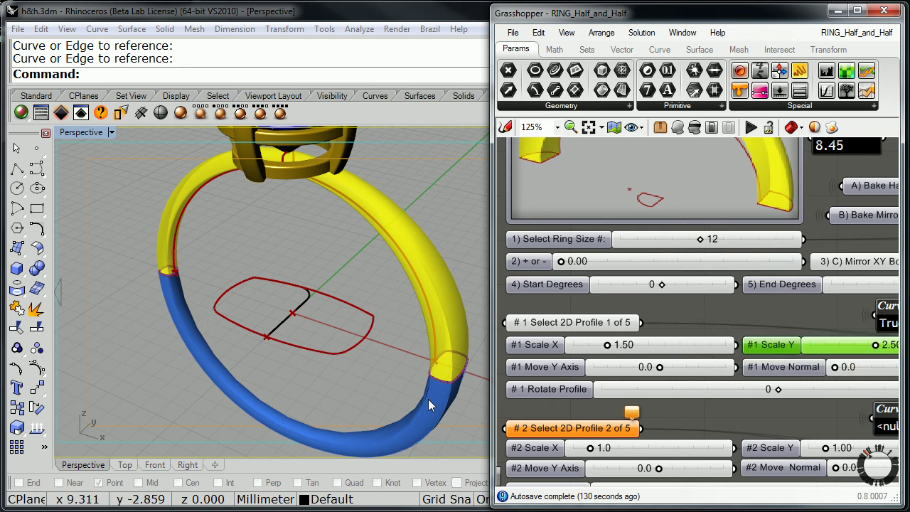
right_drag(693, 291, 703, 160)
right_drag(704, 385, 706, 208)
right_drag(688, 372, 660, 374)
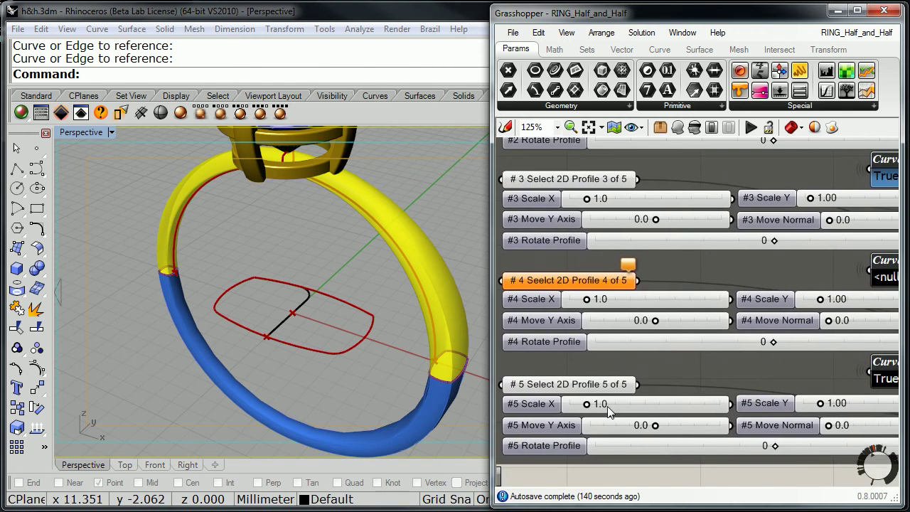
click(610, 409)
double_click(604, 406)
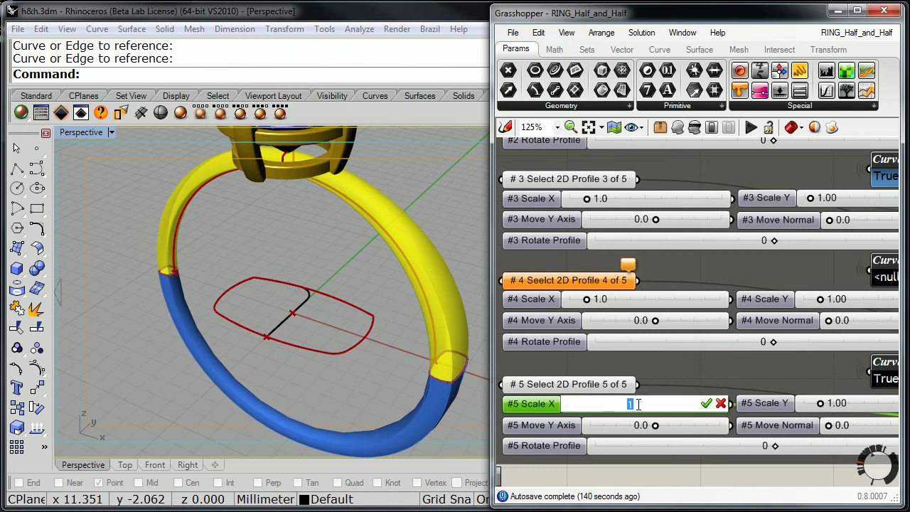
text(1.5)
click(706, 403)
- Set the Scale Y of 2D Profile 5 to 2.50
click(846, 407)
double_click(845, 405)
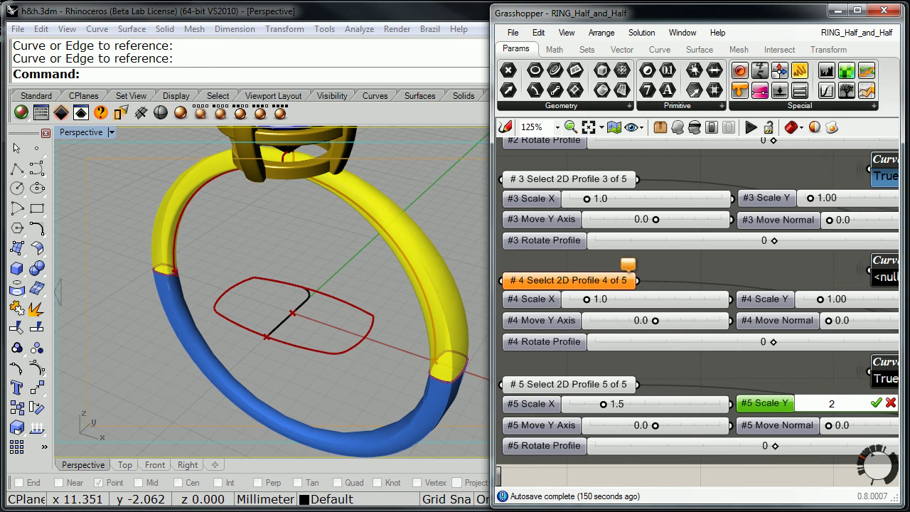
text(2.5)
click(875, 403)
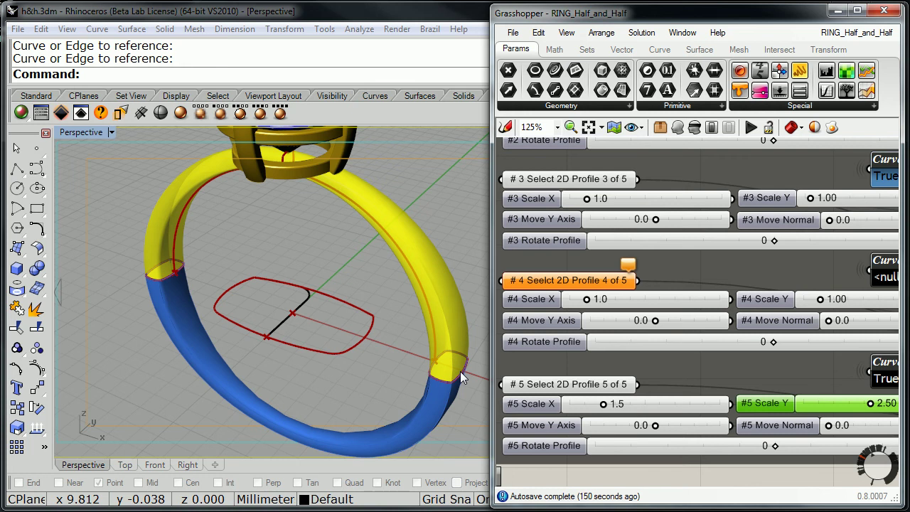
- Set the Scale X of 2D Profile 3 to 1.5
right_drag(663, 269, 654, 368)
right_drag(650, 276, 675, 276)
double_click(622, 306)
click(659, 304)
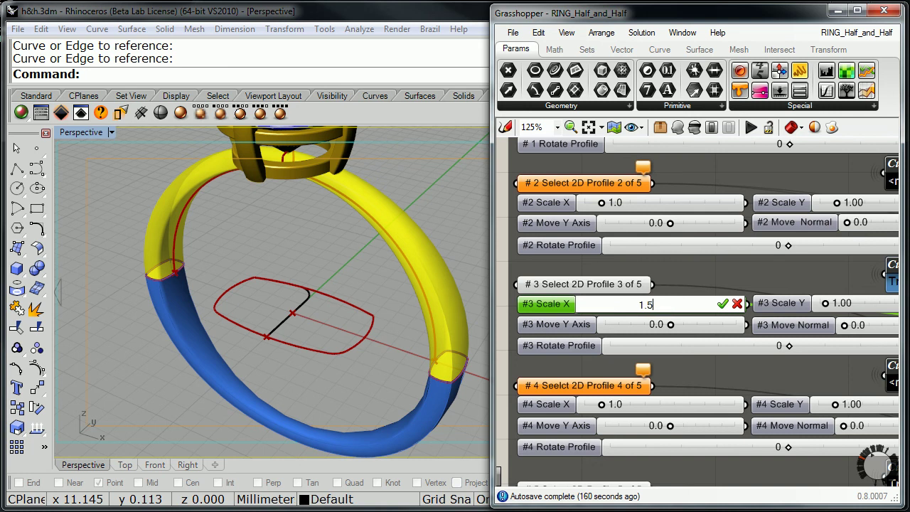
click(722, 303)
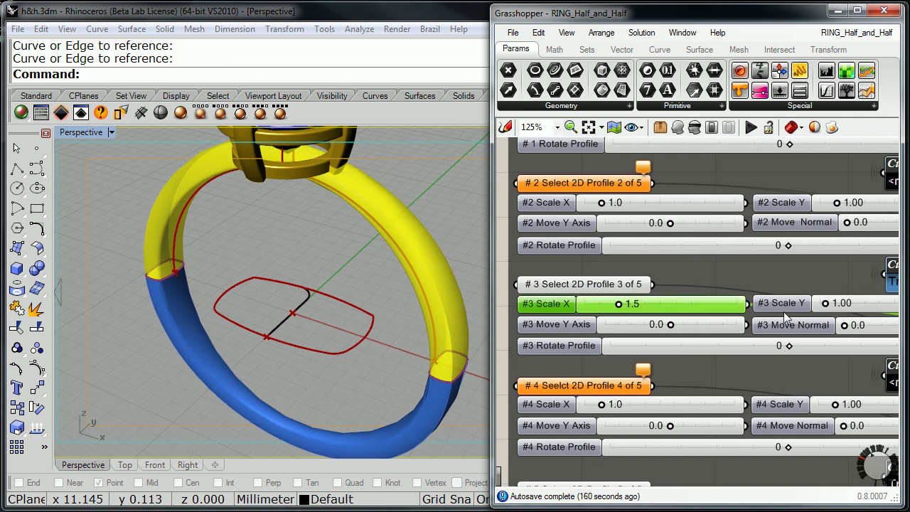
- Set the Scale Y of 2D Profile 3 to 1.75 and check the whole ring in the model
double_click(846, 306)
text(1.75)
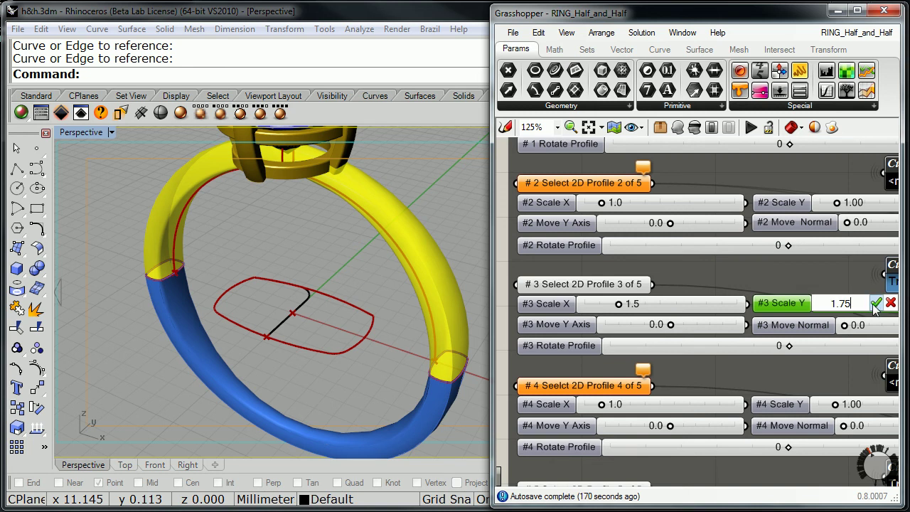
click(876, 304)
right_drag(378, 368, 322, 385)
scroll(313, 345, down, 3)
right_drag(265, 368, 400, 388)
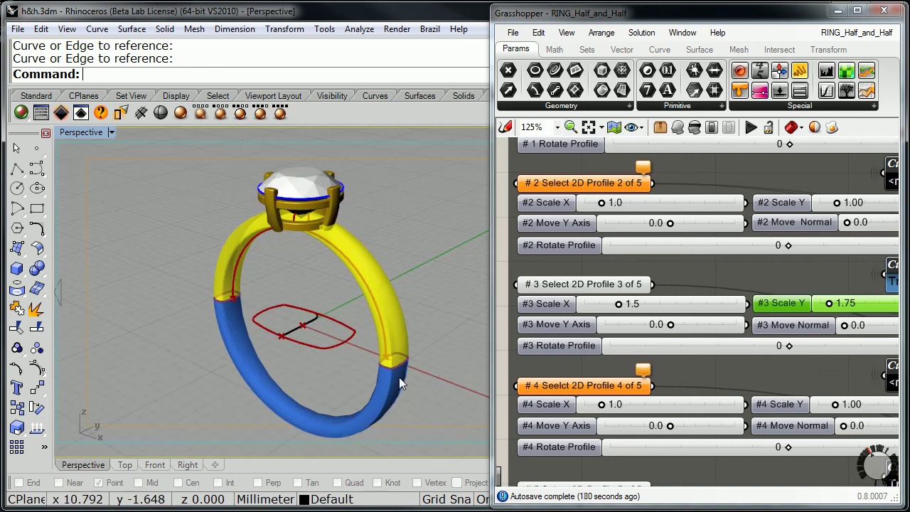
- Bake the mirrored half of the ring into the model on the Shank layer
scroll(766, 225, down, 3)
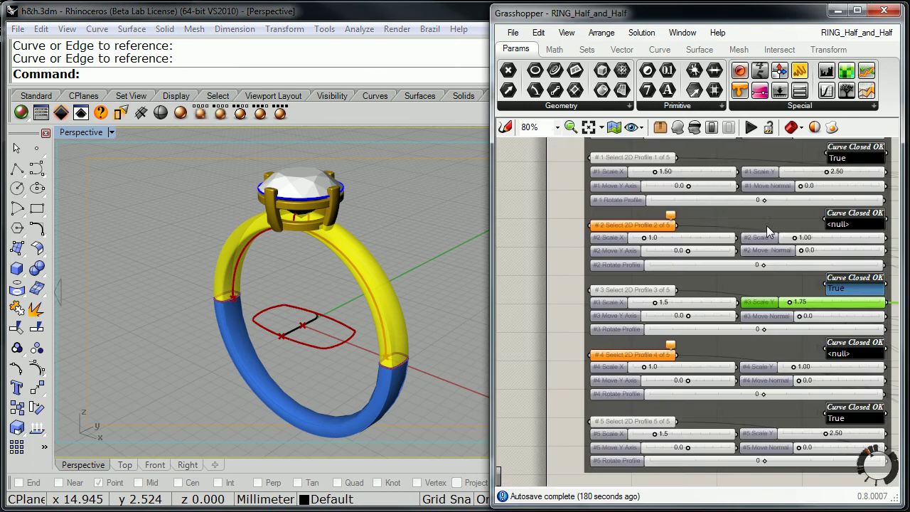
scroll(795, 213, up, 3)
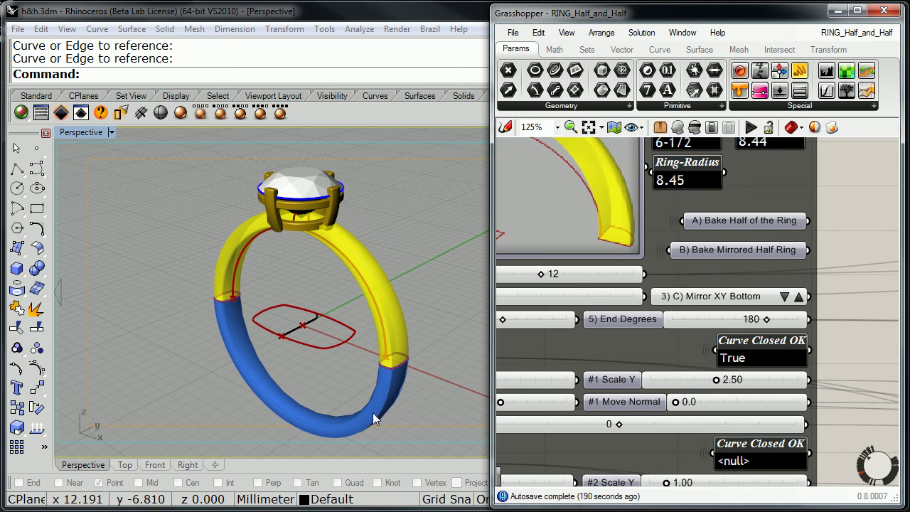
click(748, 250)
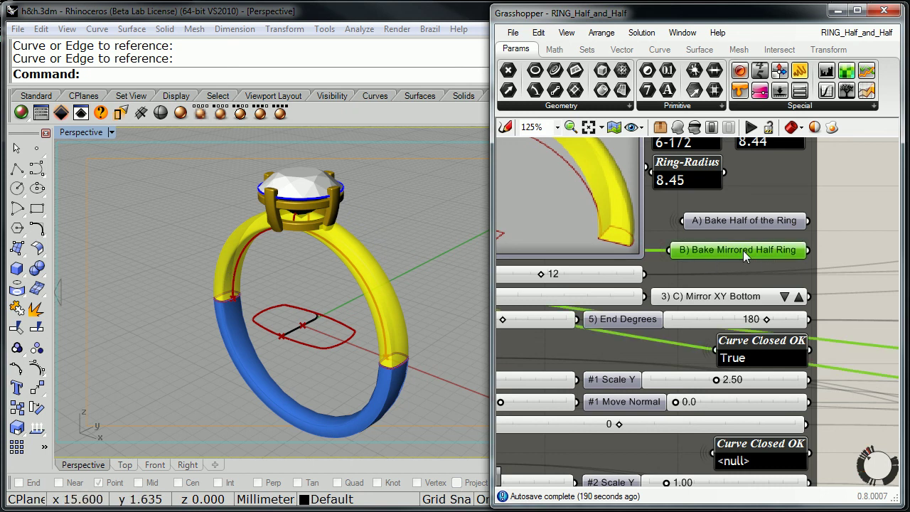
right_click(742, 250)
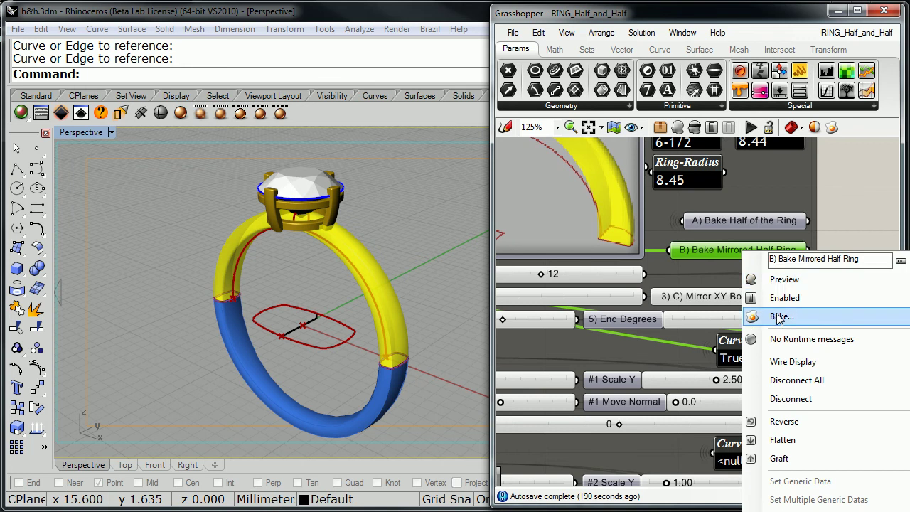
click(779, 318)
click(764, 225)
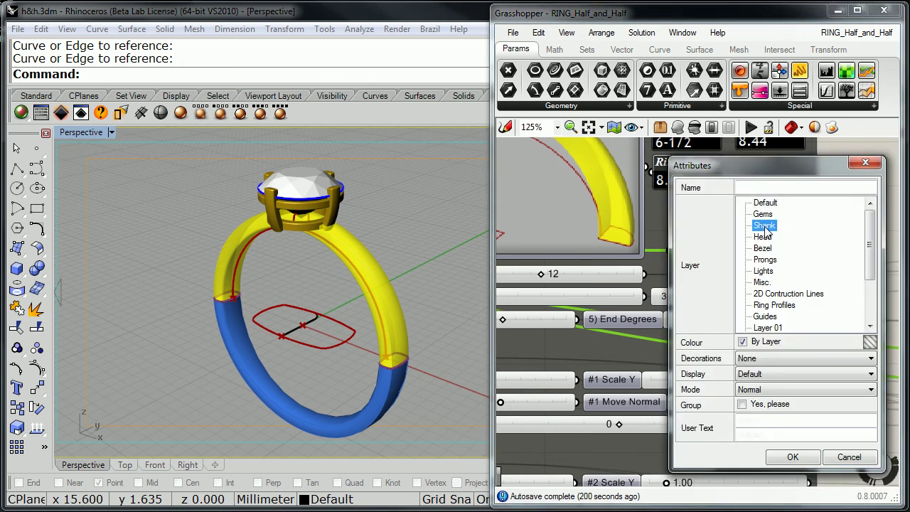
click(792, 458)
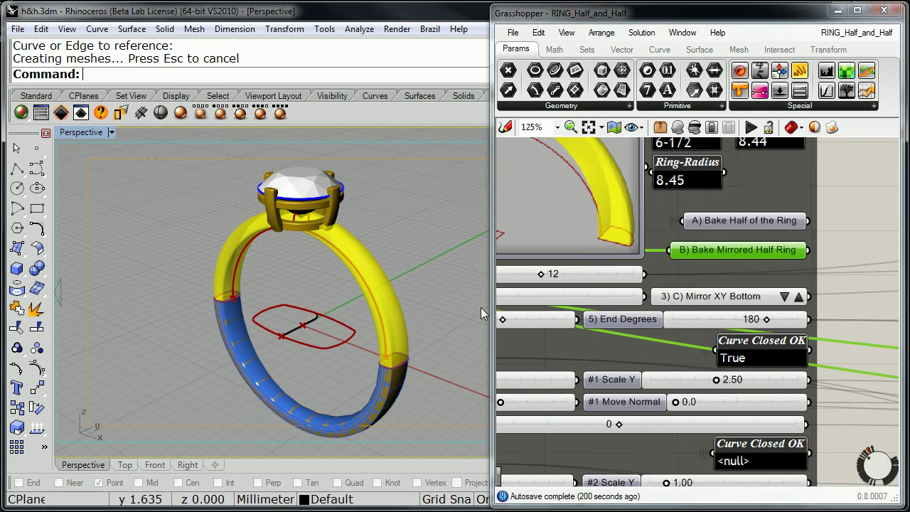
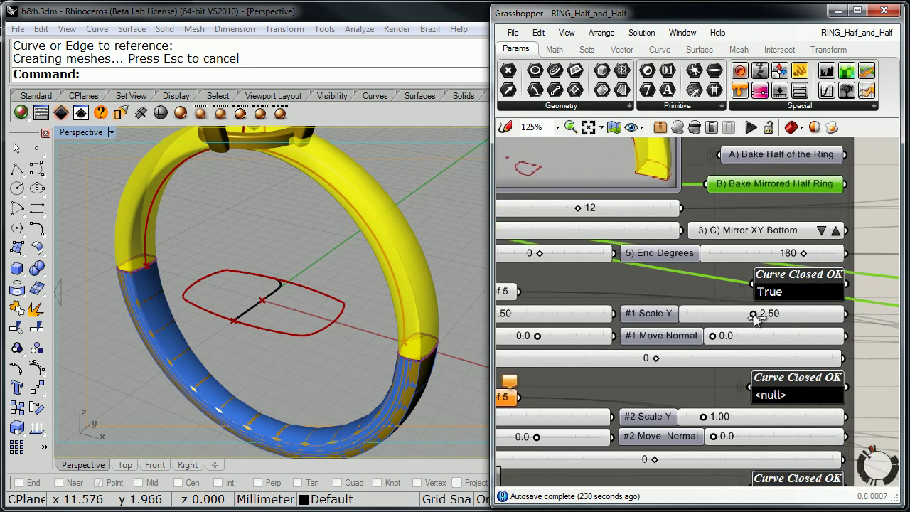
- Set the Scale Y of 2D Profiles 1 and 5 to 1.50 and check the whole ring in the model
drag(756, 317, 724, 321)
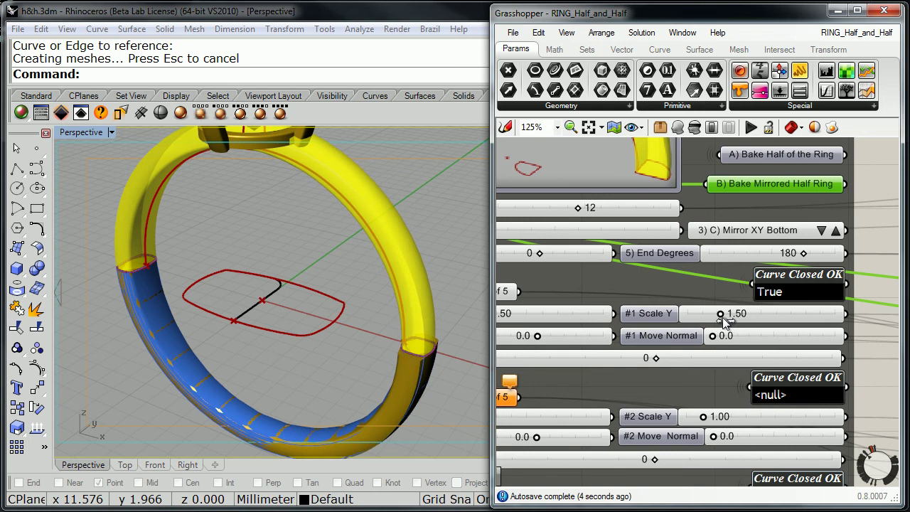
right_drag(306, 312, 492, 340)
right_drag(658, 400, 686, 140)
right_drag(715, 433, 710, 344)
drag(778, 374, 743, 377)
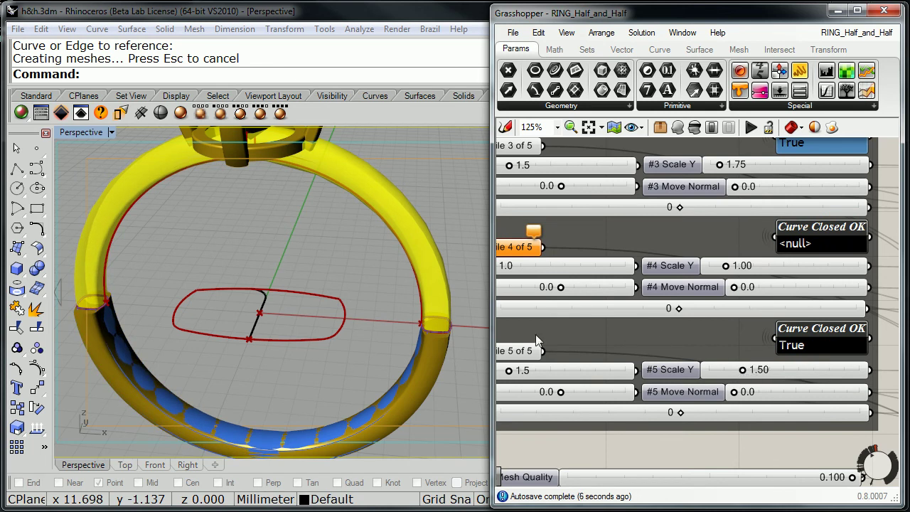
right_drag(205, 331, 231, 346)
scroll(231, 347, down, 4)
right_drag(345, 339, 227, 305)
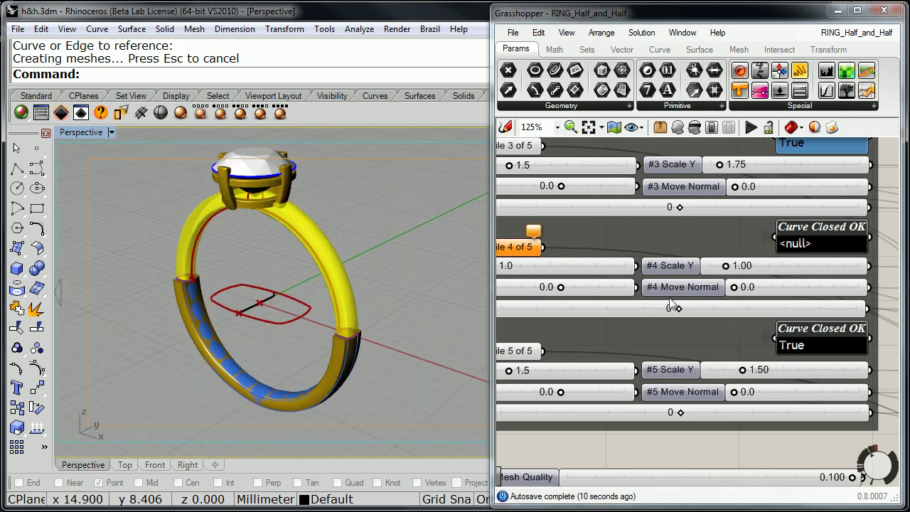
- Set the Scale Y of 2D Profile 3 to 1.00
right_drag(702, 337, 763, 414)
right_drag(779, 280, 780, 334)
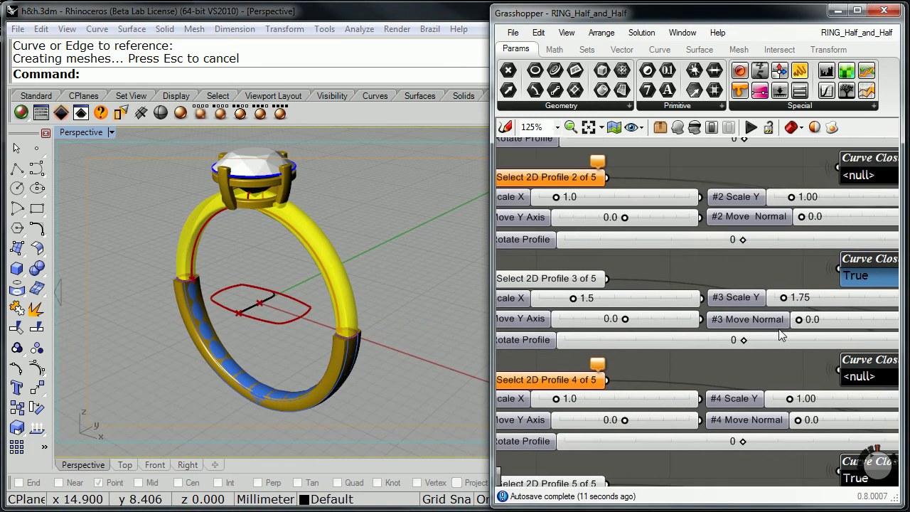
drag(785, 300, 781, 301)
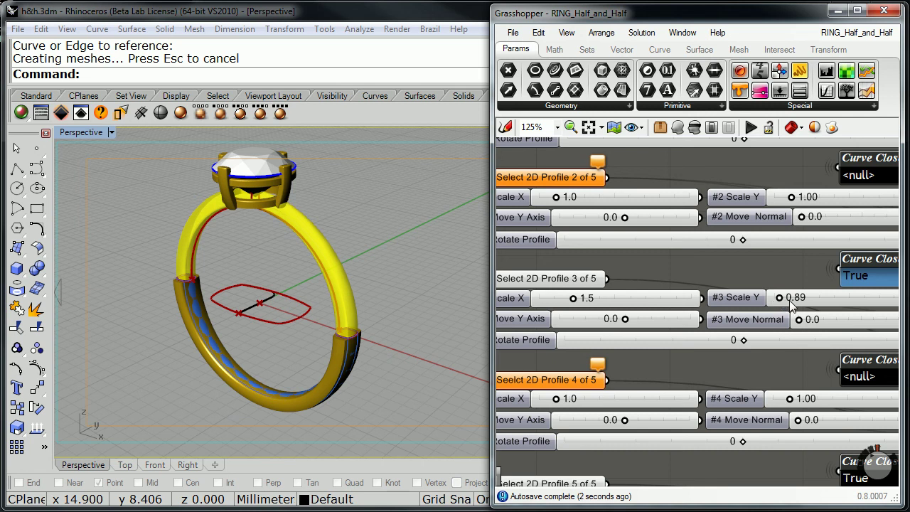
double_click(789, 299)
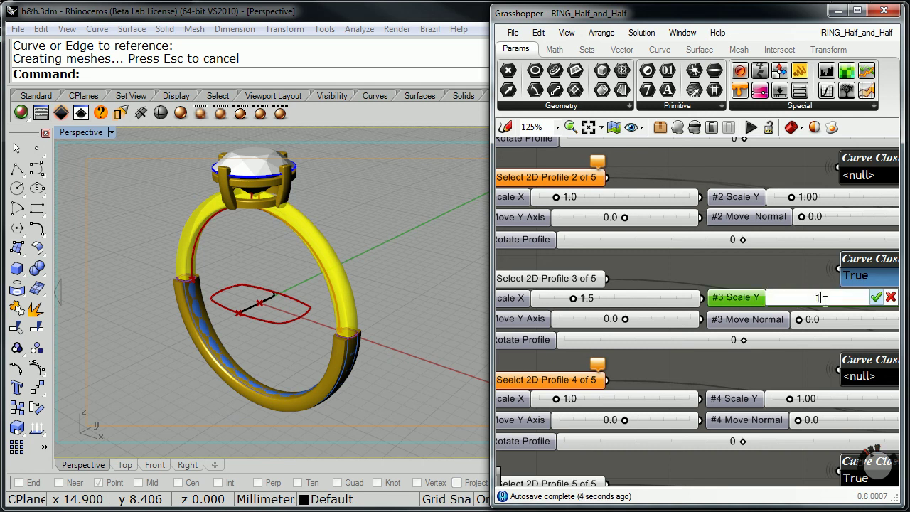
click(876, 297)
- Set the Scale X of 2D Profile 3 to 1.0 and inspect the band where it meets the stone head
right_drag(433, 284, 408, 240)
scroll(303, 194, up, 5)
right_drag(323, 253, 288, 211)
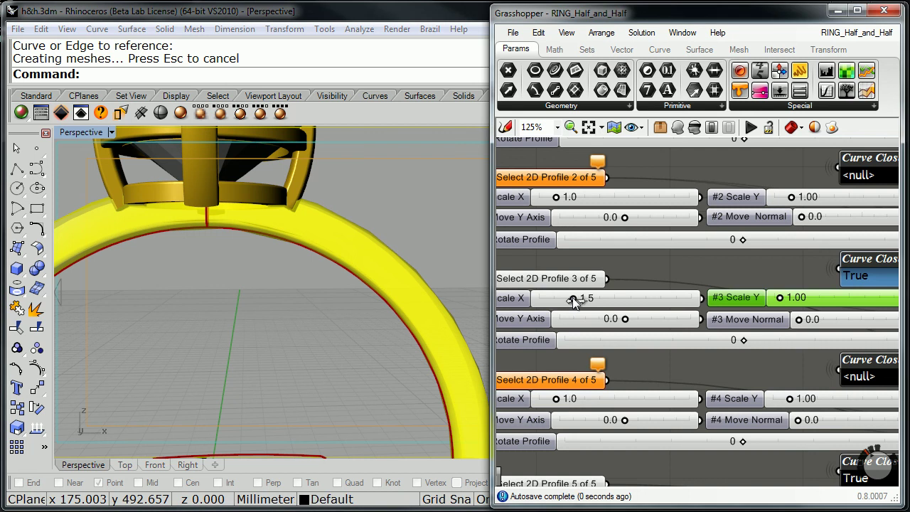
drag(572, 300, 557, 301)
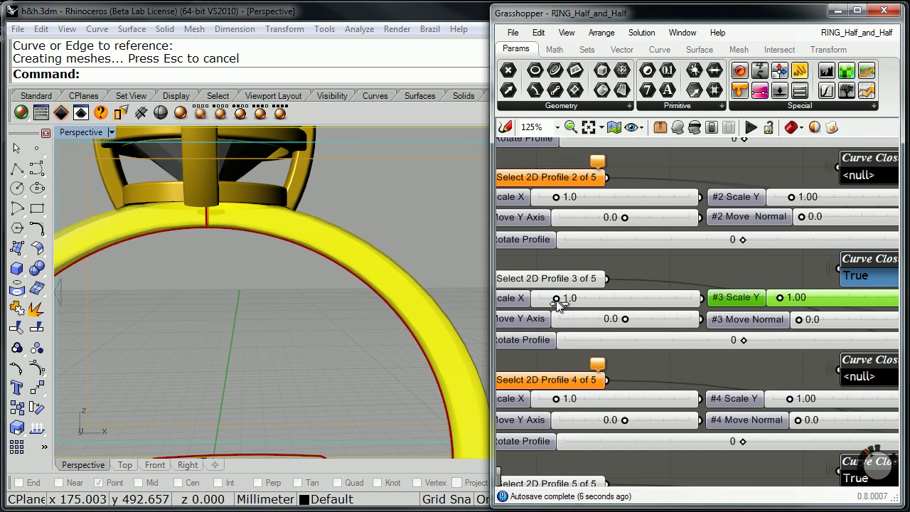
right_drag(365, 289, 293, 224)
right_drag(223, 299, 355, 338)
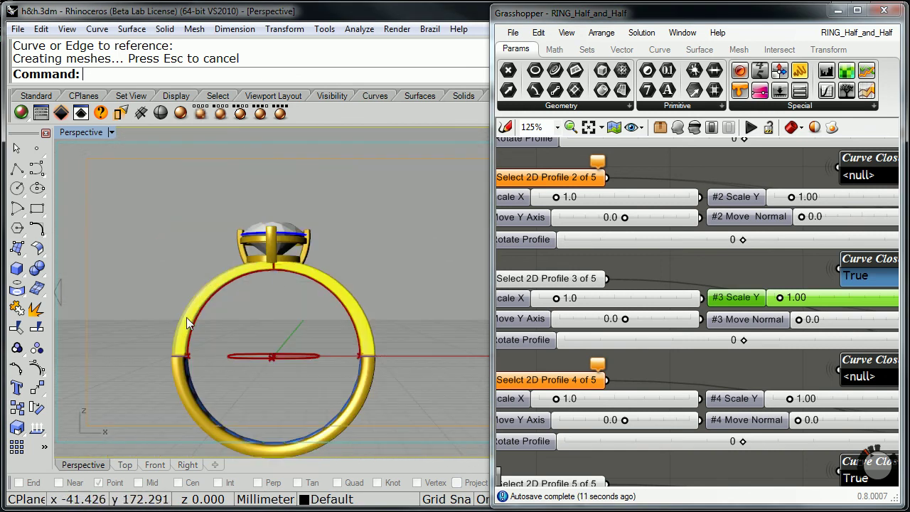
right_drag(441, 311, 318, 353)
scroll(329, 351, up, 5)
right_drag(387, 356, 418, 335)
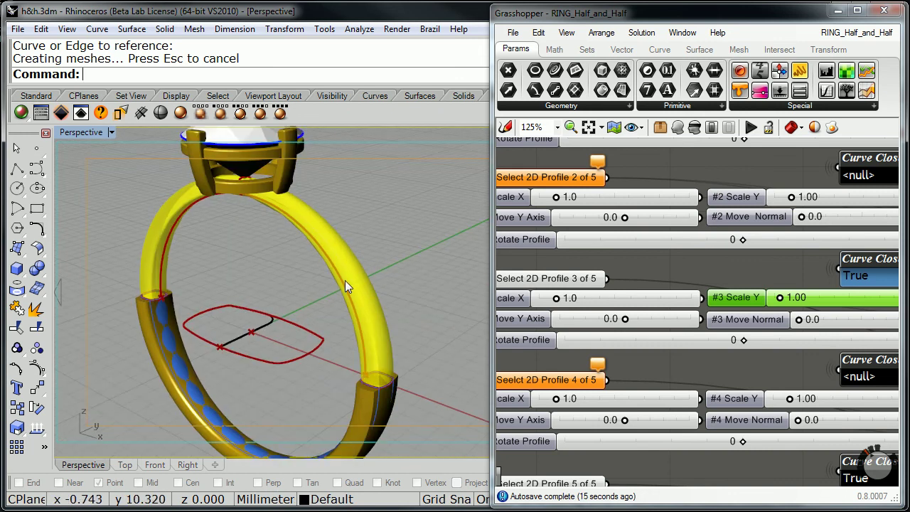
- Select the component for baking half of the ring and set the mirror option to Do not Mirror
right_drag(747, 179, 767, 274)
scroll(746, 205, down, 1)
right_drag(873, 208, 833, 277)
click(797, 255)
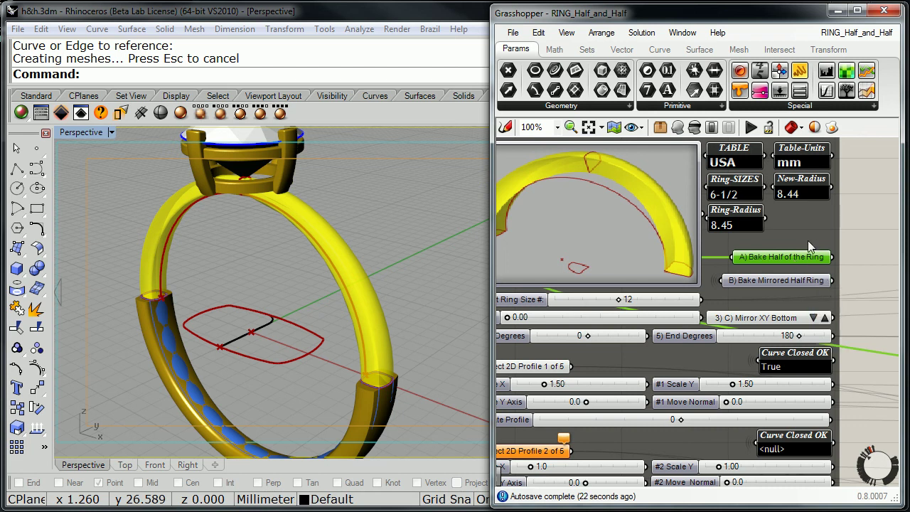
click(817, 319)
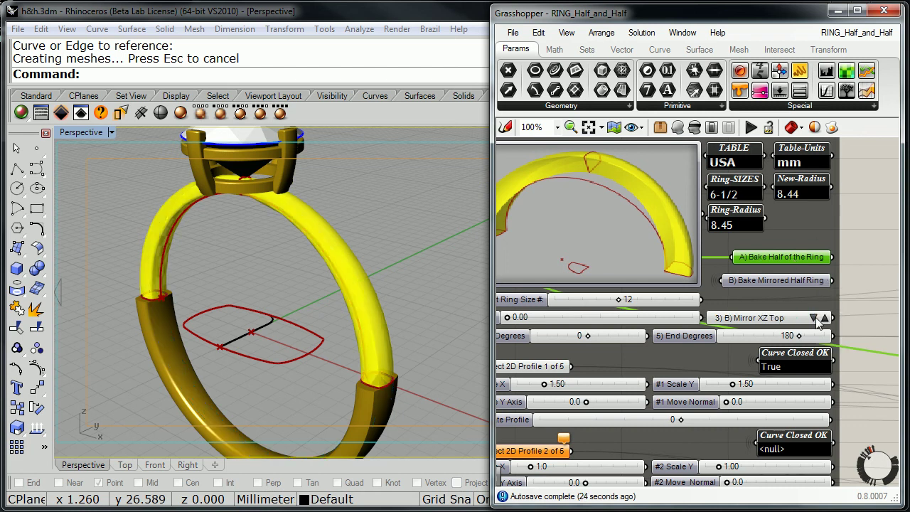
click(817, 320)
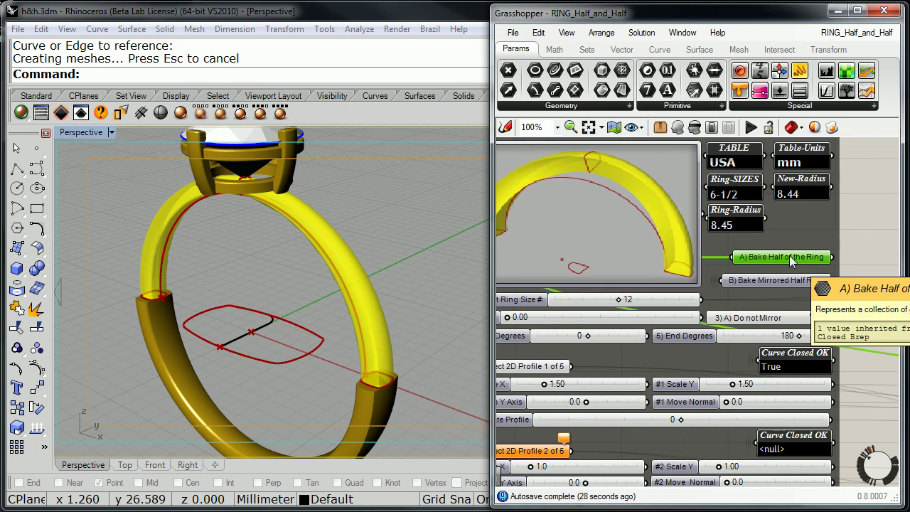
- Bake the upper half of the ring into the model on the Shank layer and inspect it
right_click(789, 255)
click(837, 321)
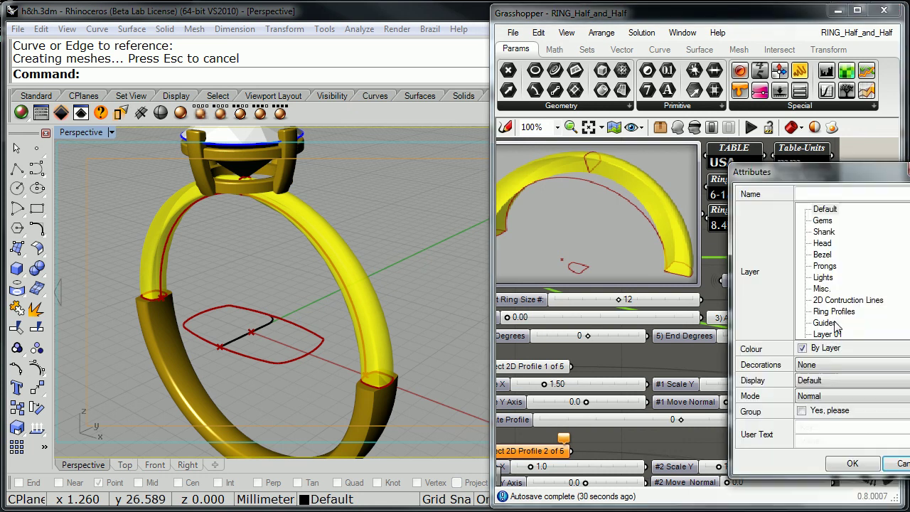
click(823, 232)
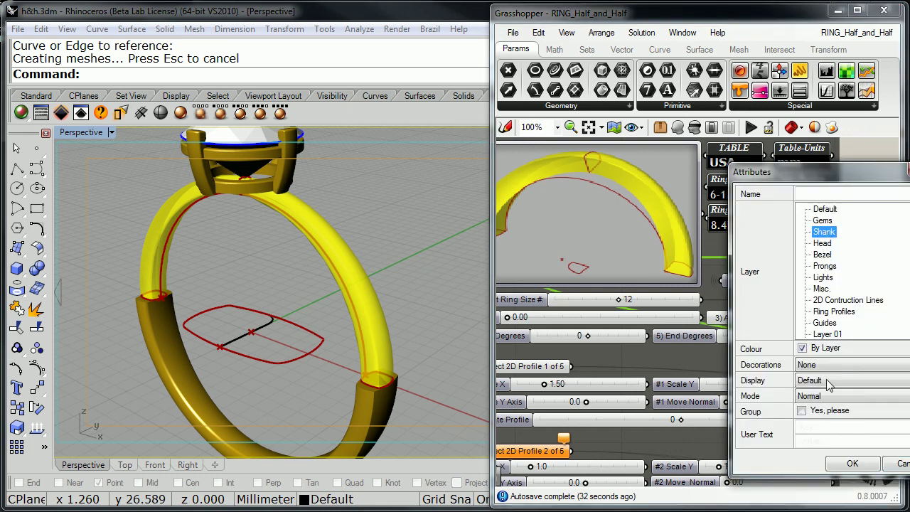
click(852, 462)
right_drag(391, 240, 378, 290)
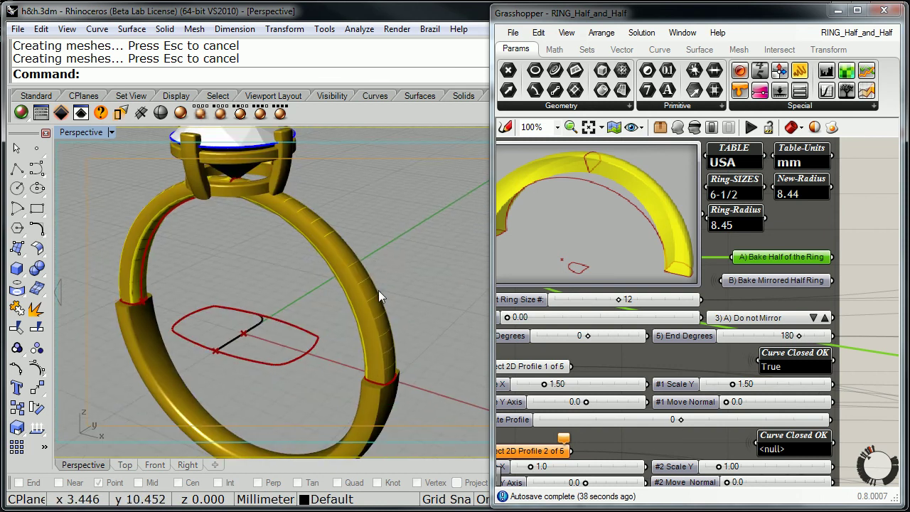
right_drag(328, 304, 363, 300)
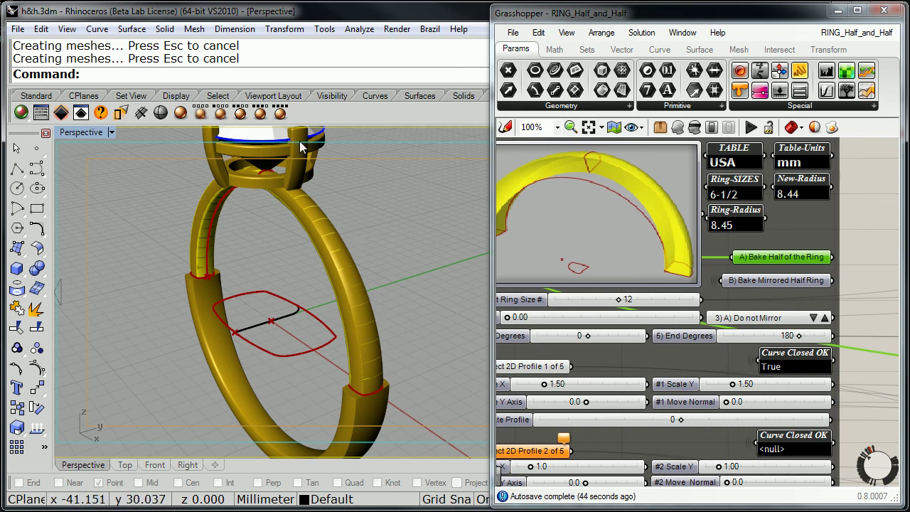
right_drag(299, 141, 359, 282)
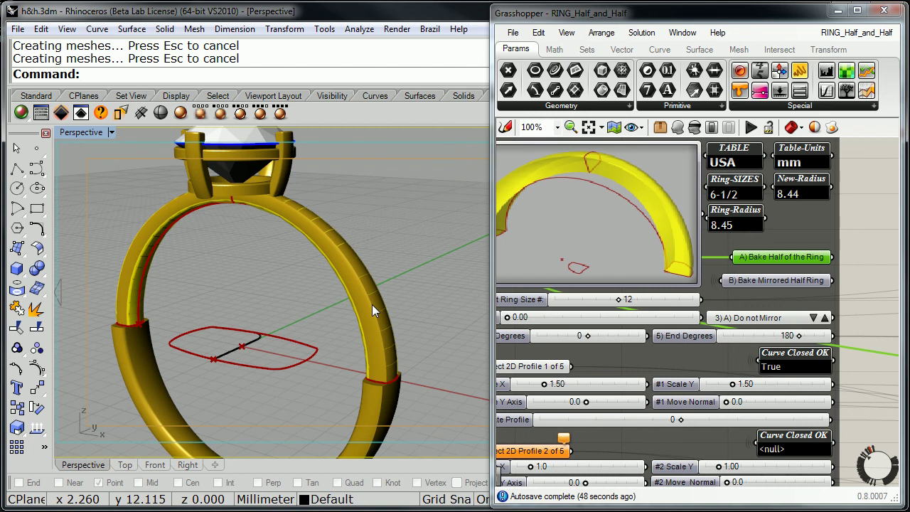
- Raise the middle of the upper half by setting the Move Normal of 2D Profile 3 to 3.2
right_drag(620, 354, 675, 205)
right_drag(660, 373, 655, 291)
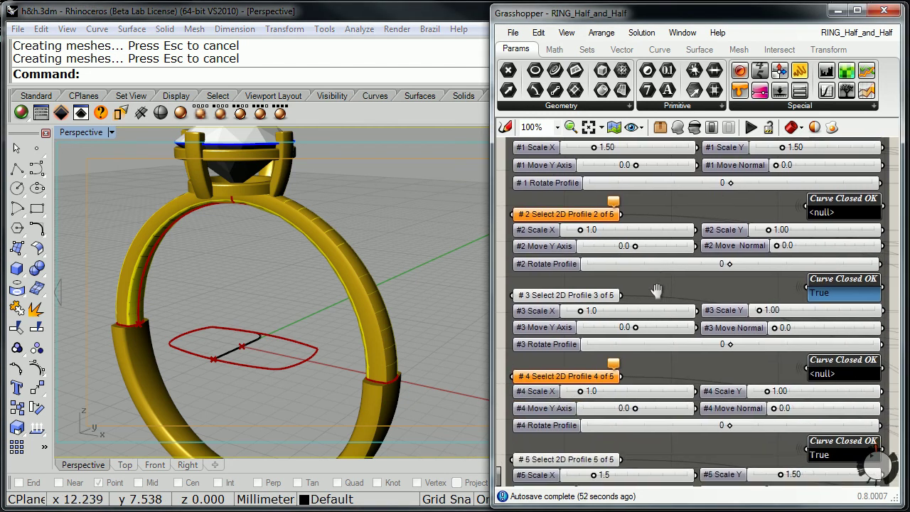
drag(774, 328, 795, 330)
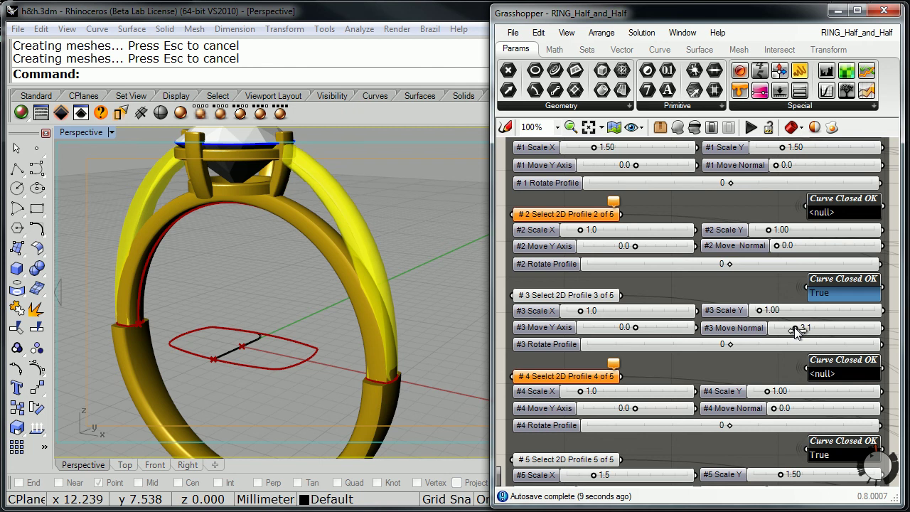
drag(795, 331, 799, 329)
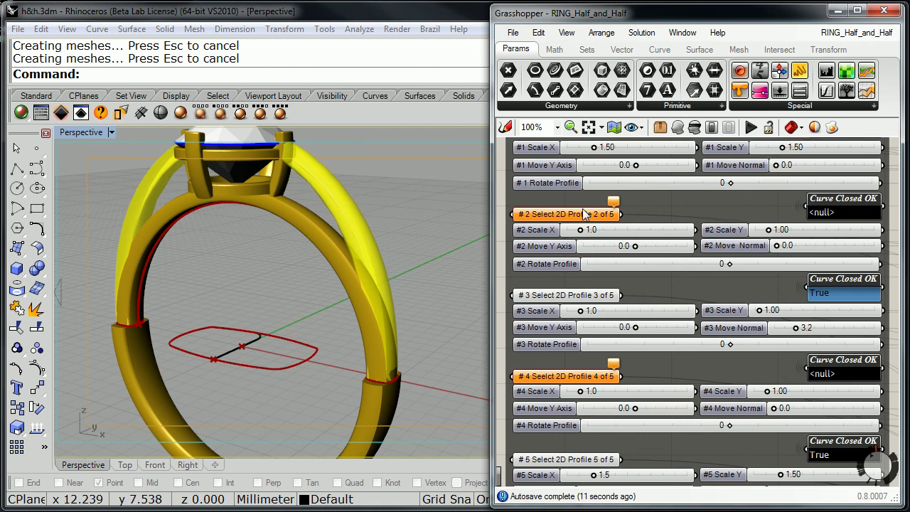
- Set the Scale Y of 2D Profile 3 to 0.75 and check the raised half around the head
right_drag(351, 203, 68, 226)
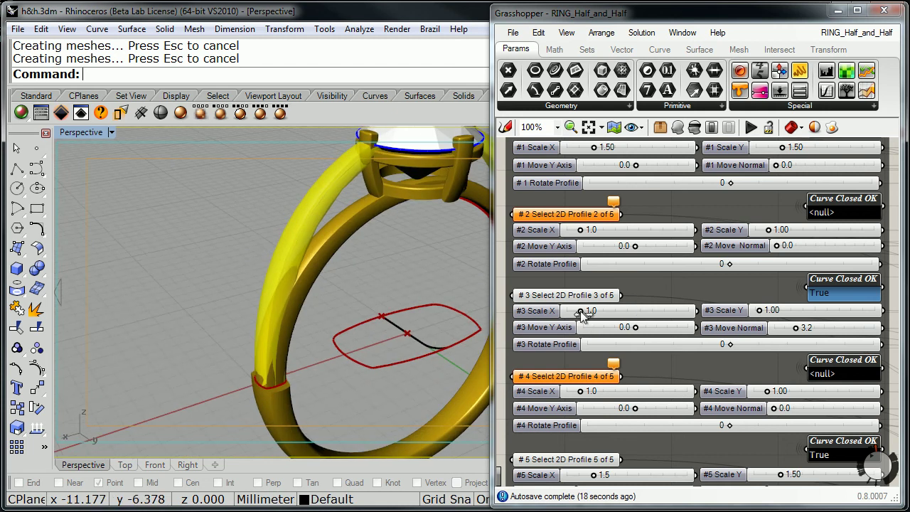
drag(581, 315, 582, 315)
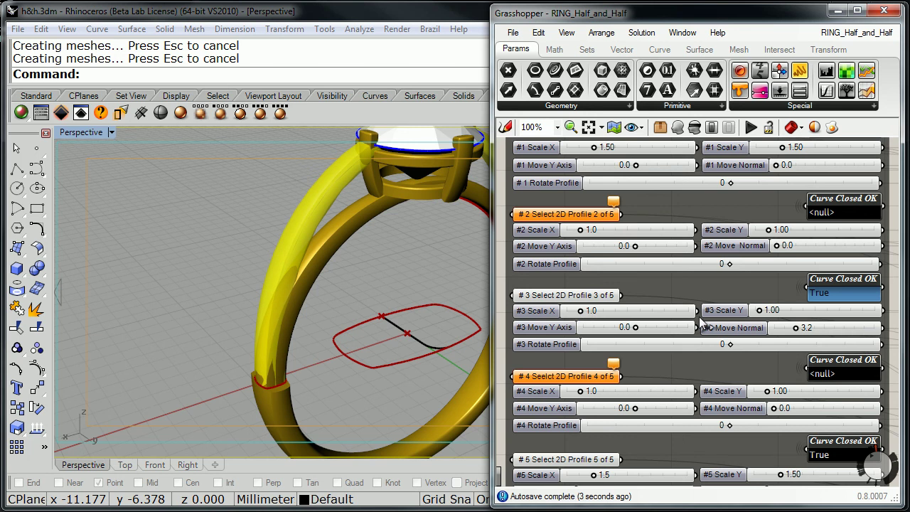
double_click(783, 313)
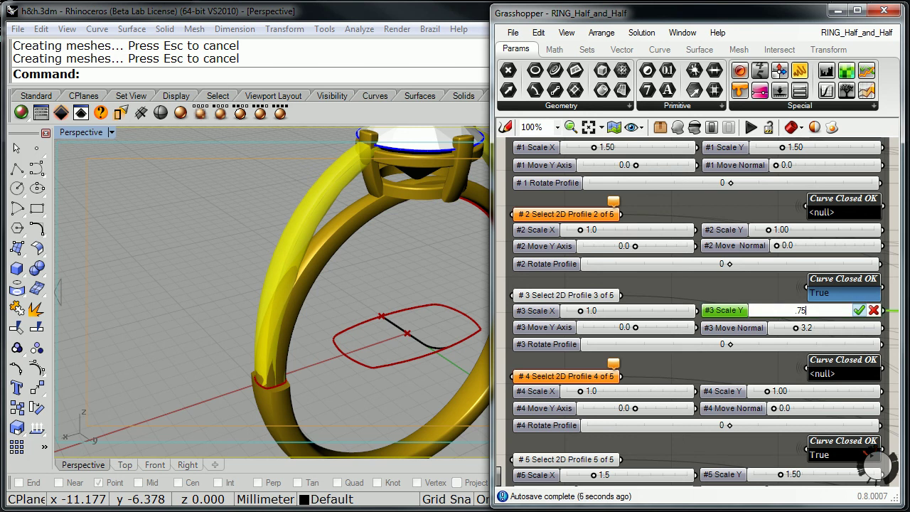
click(859, 311)
right_drag(234, 196, 337, 302)
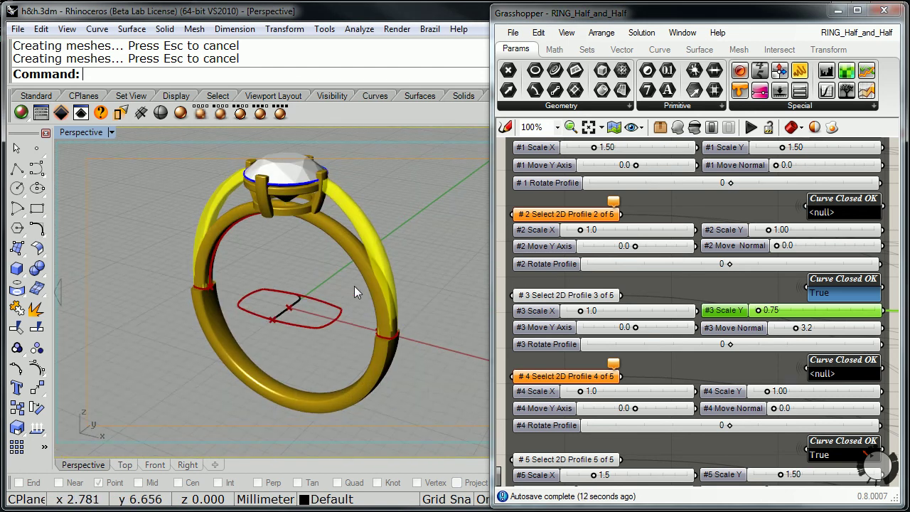
- Bake the raised upper half of the ring into the model as a second shank strand
right_drag(884, 201, 864, 384)
right_click(809, 206)
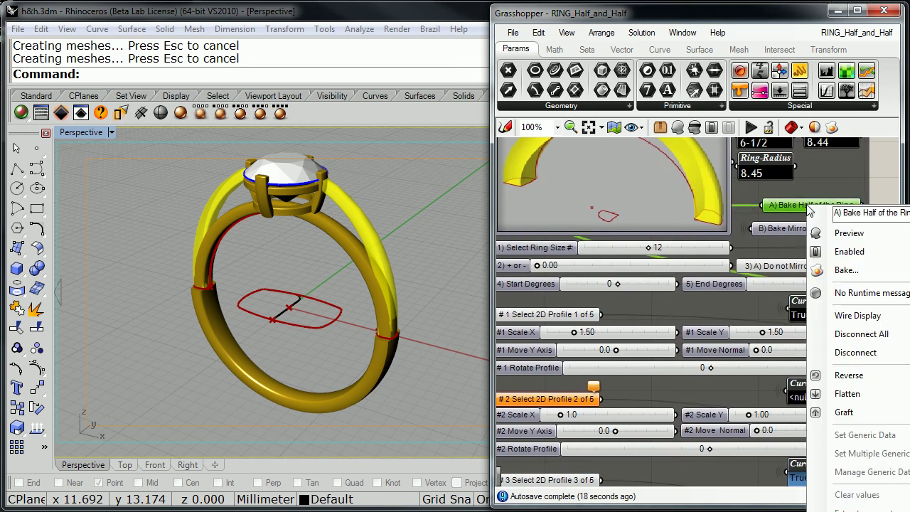
click(847, 271)
click(831, 194)
click(861, 414)
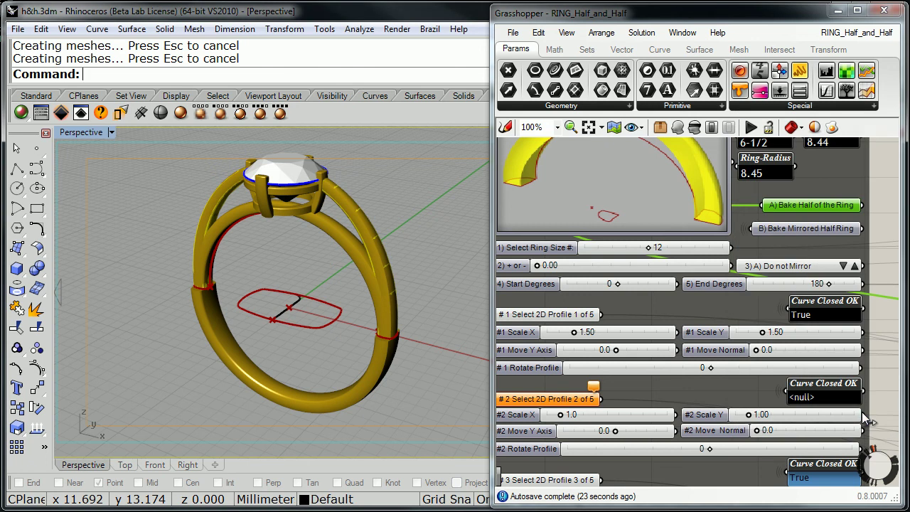
mouse_move(398, 227)
right_down()
mouse_move(173, 196)
mouse_move(316, 244)
mouse_move(398, 229)
mouse_move(361, 237)
mouse_move(393, 220)
right_up()
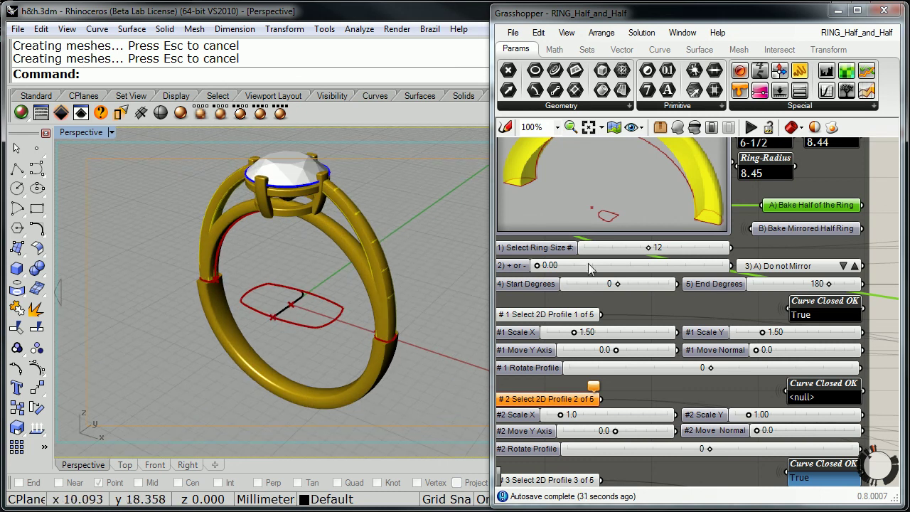
- Set the Move Normal of 2D Profile 3 to 1.3 and its Move Y Axis to -2.4
right_drag(687, 293, 742, 232)
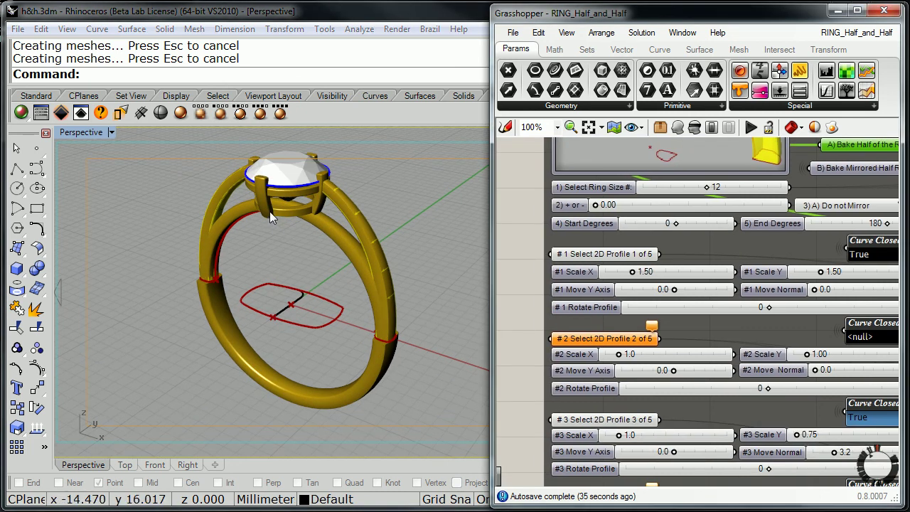
right_drag(270, 214, 276, 210)
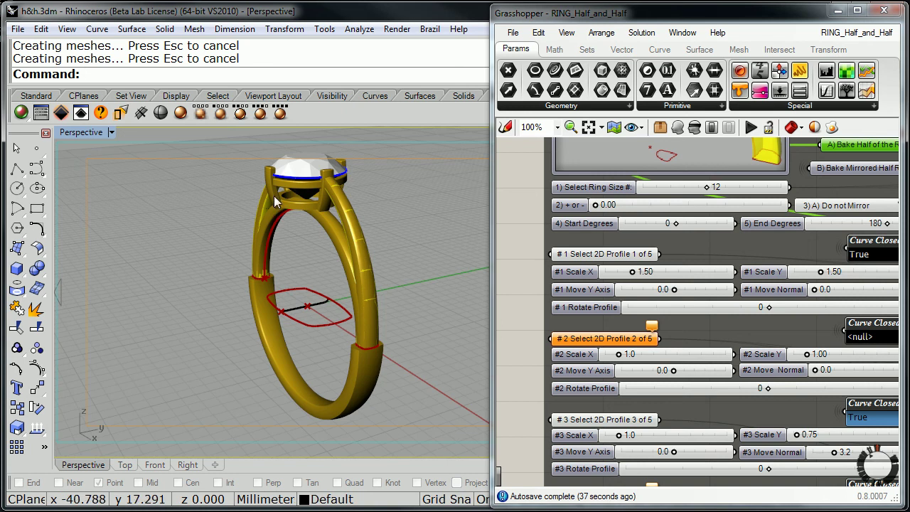
scroll(280, 202, up, 5)
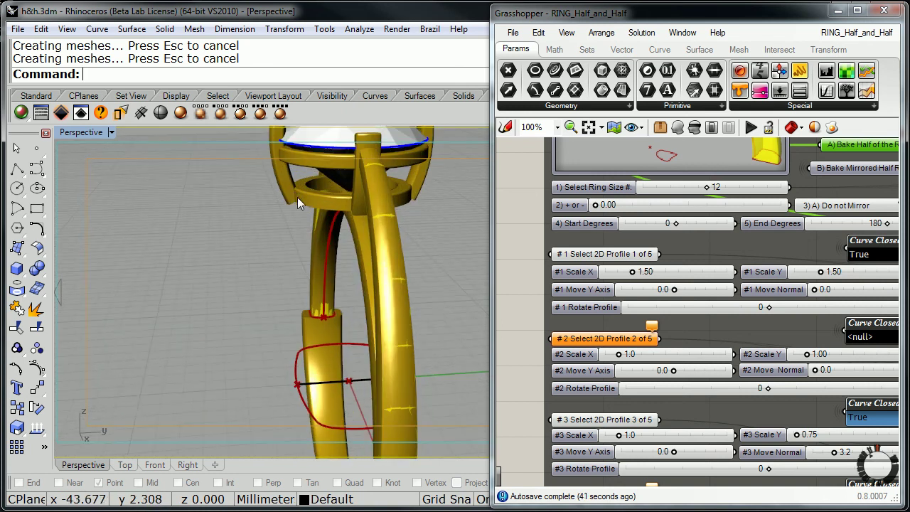
scroll(297, 197, down, 5)
right_drag(736, 331, 720, 224)
right_drag(776, 382, 742, 376)
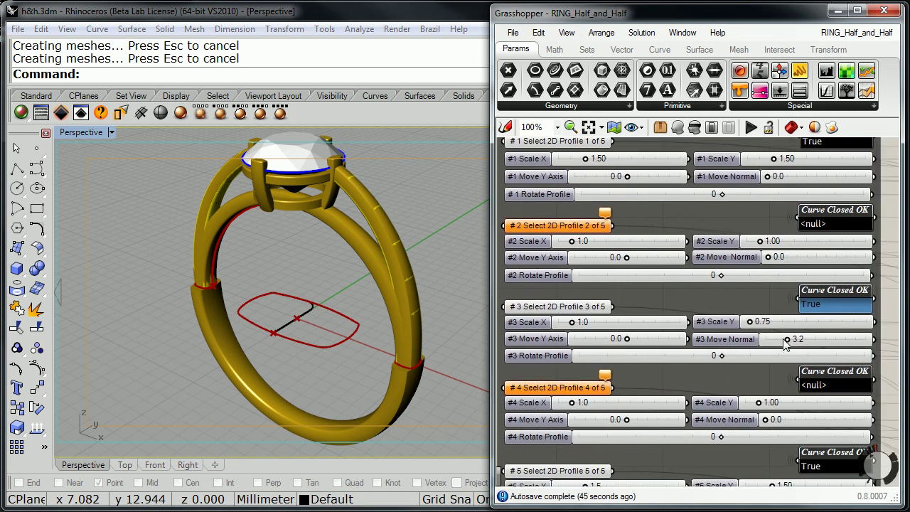
mouse_move(791, 343)
mouse_down()
mouse_move(768, 345)
mouse_move(776, 343)
mouse_up()
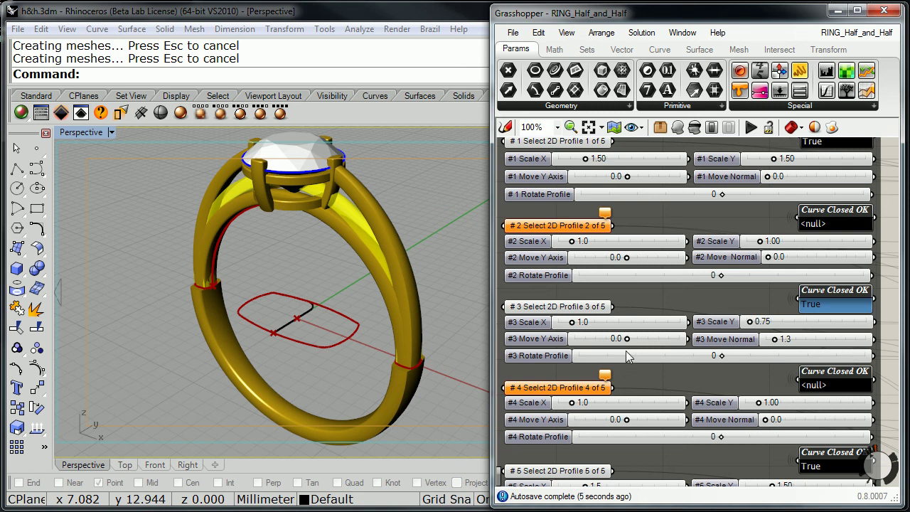
drag(626, 340, 621, 344)
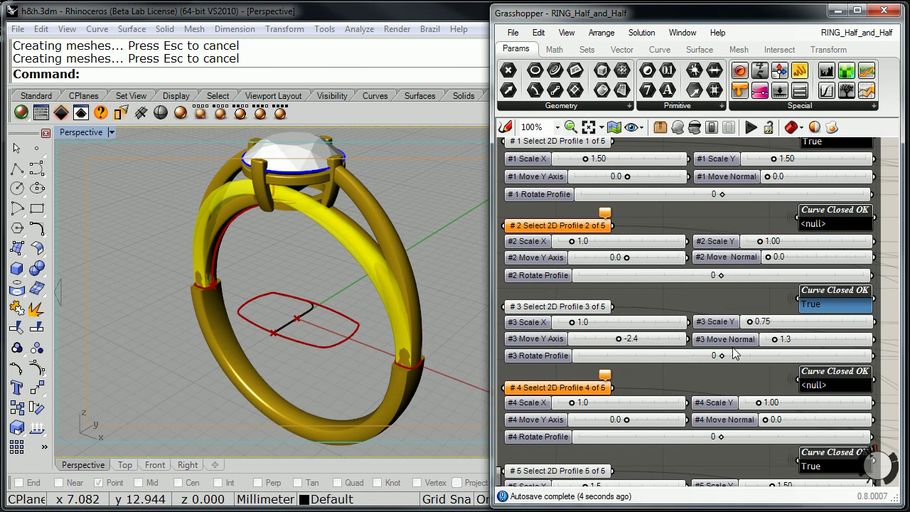
- Set the Move Normal of 2D Profile 3 to 0.6 and inspect the offset strand beside the stone head
drag(773, 339, 769, 339)
right_drag(345, 258, 265, 194)
scroll(267, 192, up, 7)
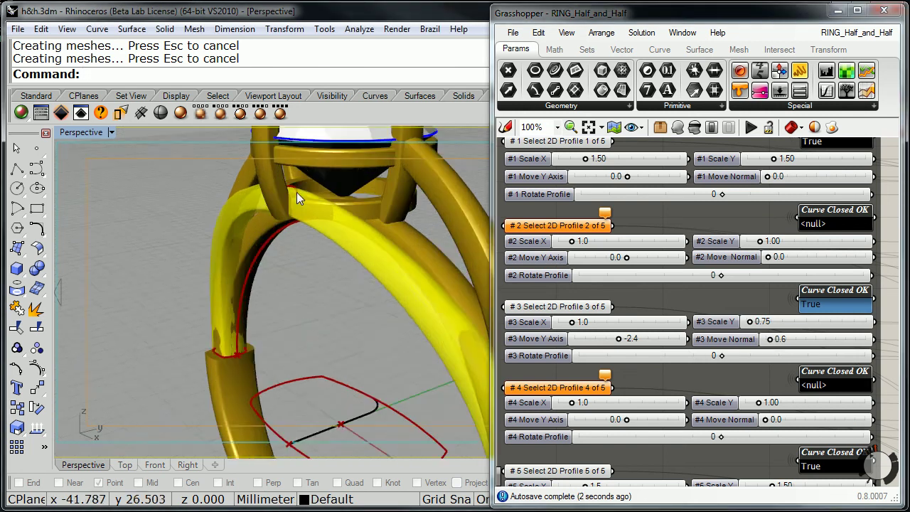
- Set the Move Normal of 2D Profile 3 to 0.4 and its Move Y Axis to -2.6
right_drag(276, 287, 224, 255)
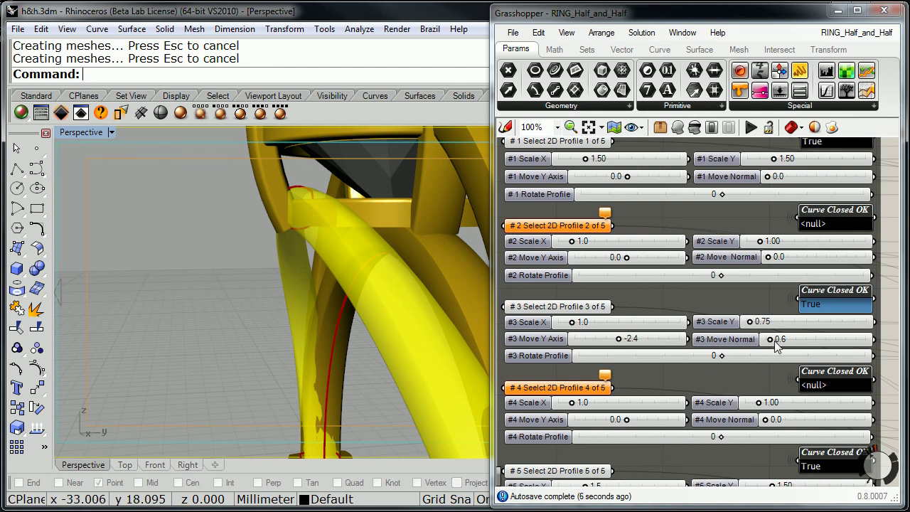
drag(772, 339, 770, 339)
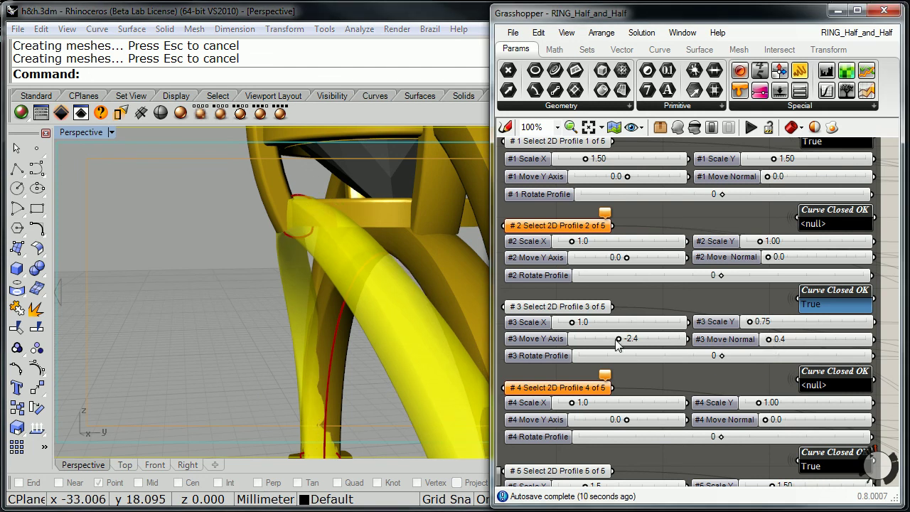
drag(619, 341, 619, 342)
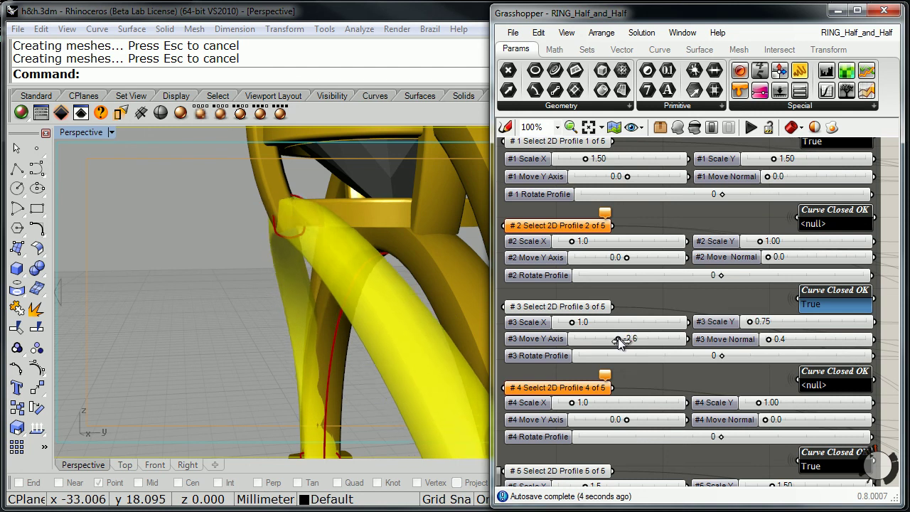
right_drag(240, 265, 256, 272)
scroll(324, 298, down, 10)
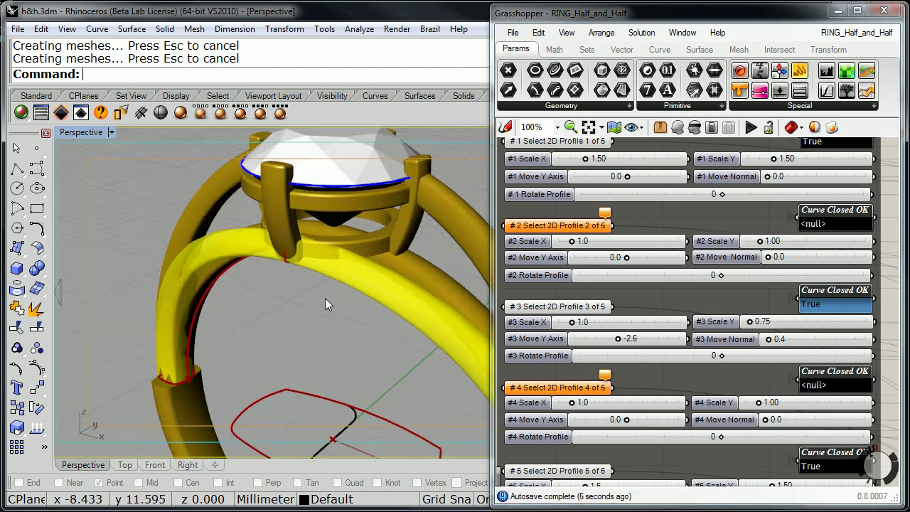
- Set the Scale Y of 2D Profile 1 to 2.50 to widen the strand's end where it meets the lower shank
right_drag(357, 329, 326, 329)
shift+right_drag(399, 410, 383, 325)
scroll(359, 323, up, 7)
right_drag(402, 355, 375, 341)
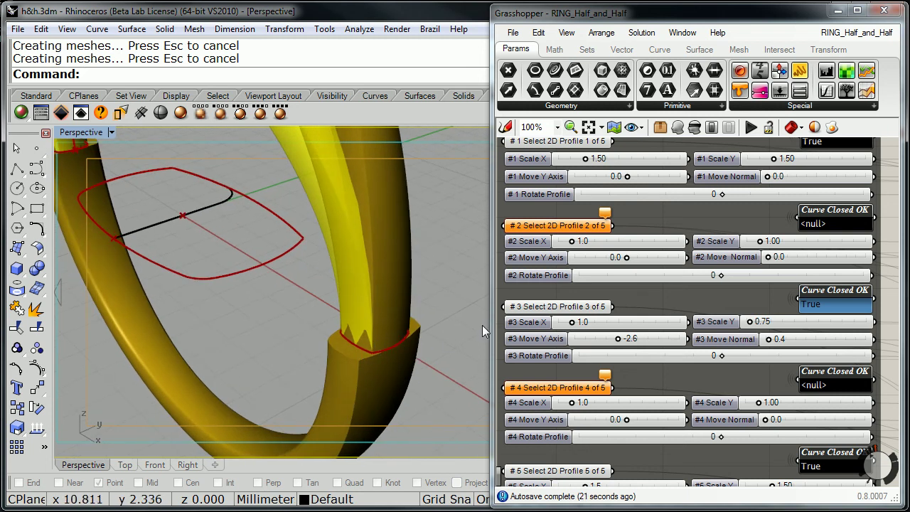
right_drag(643, 292, 639, 422)
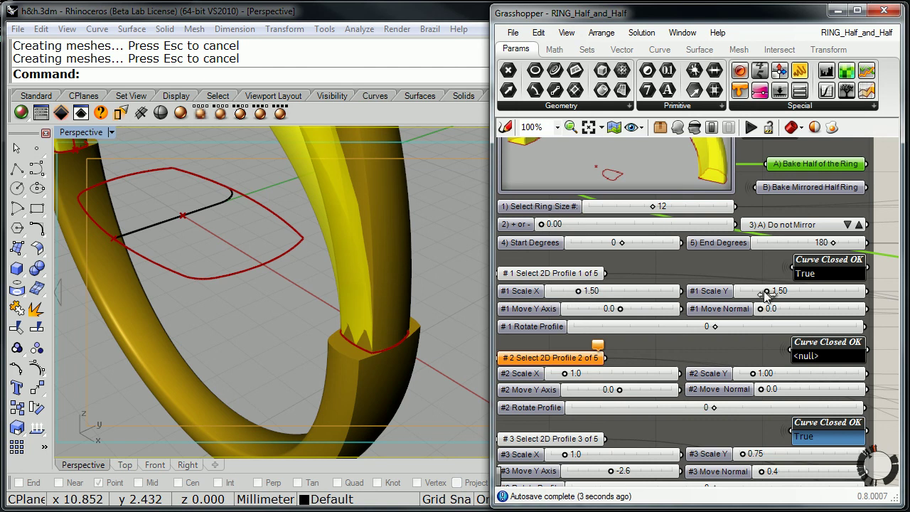
drag(766, 291, 796, 296)
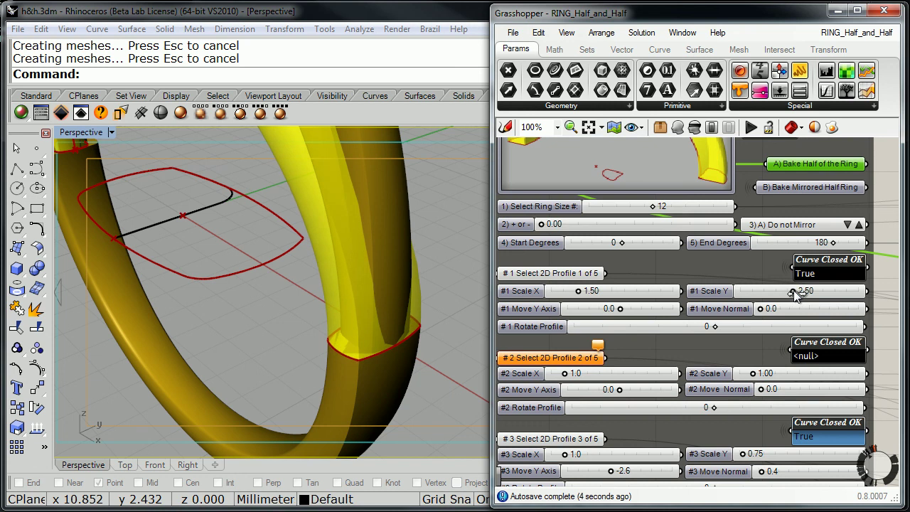
right_drag(415, 363, 162, 331)
scroll(383, 356, down, 4)
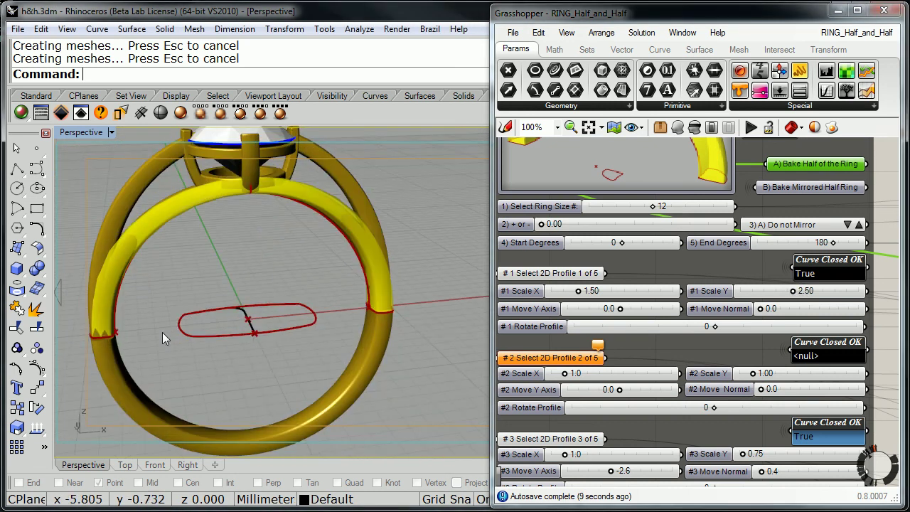
- Set the Scale Y of 2D Profile 5 to 2.50 to match the strand's opposite end
right_drag(699, 353, 708, 132)
drag(775, 397, 802, 399)
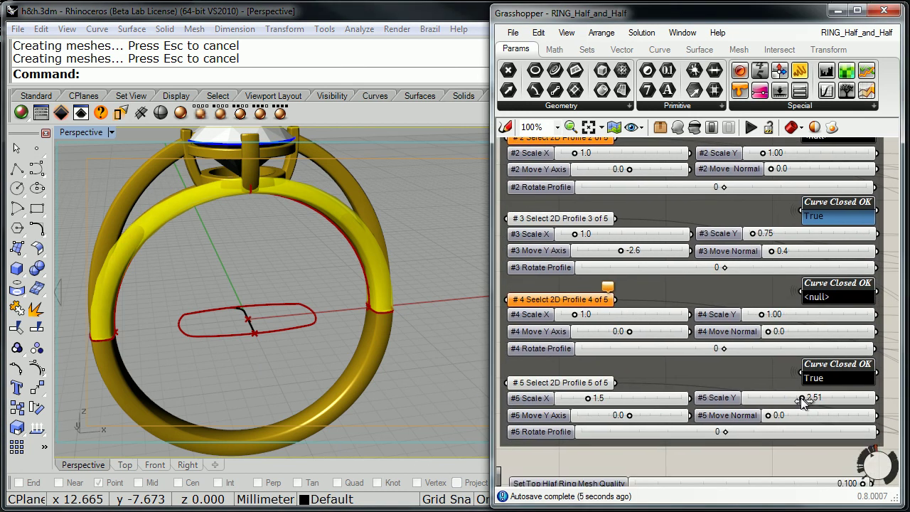
double_click(813, 401)
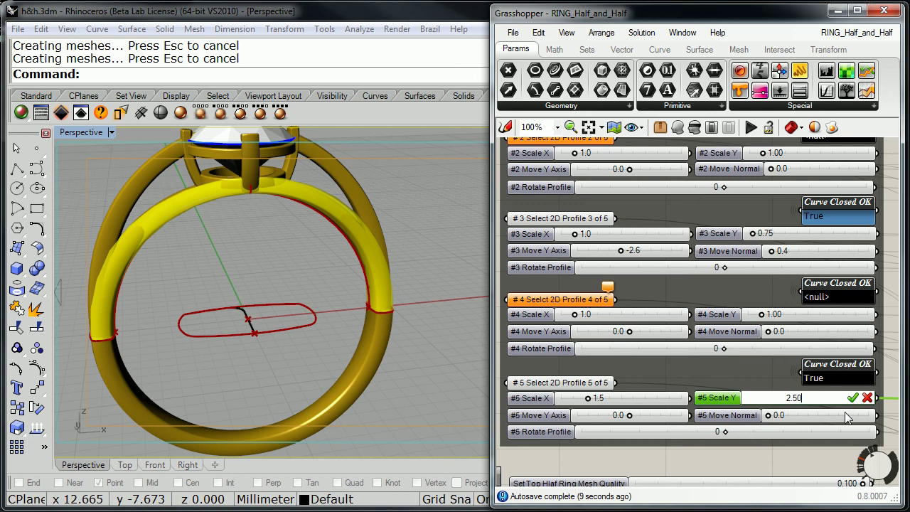
click(852, 399)
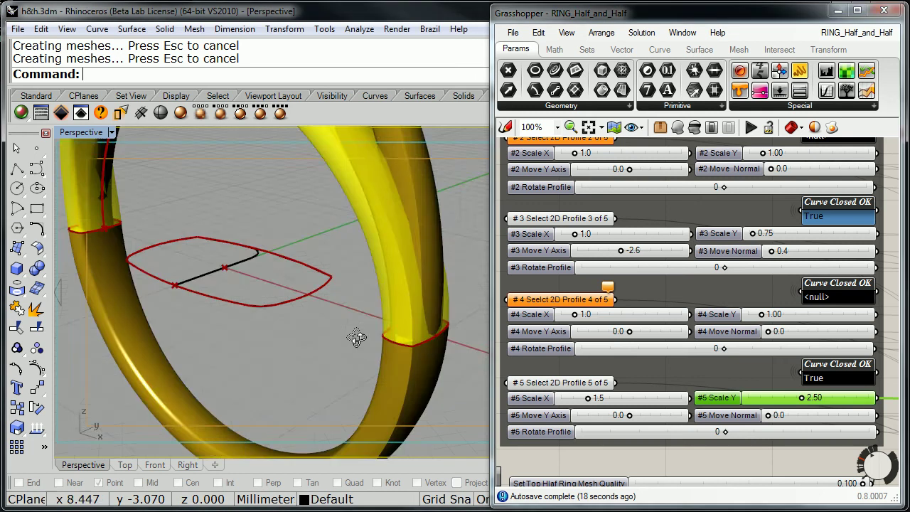
right_drag(357, 336, 402, 302)
scroll(356, 340, down, 6)
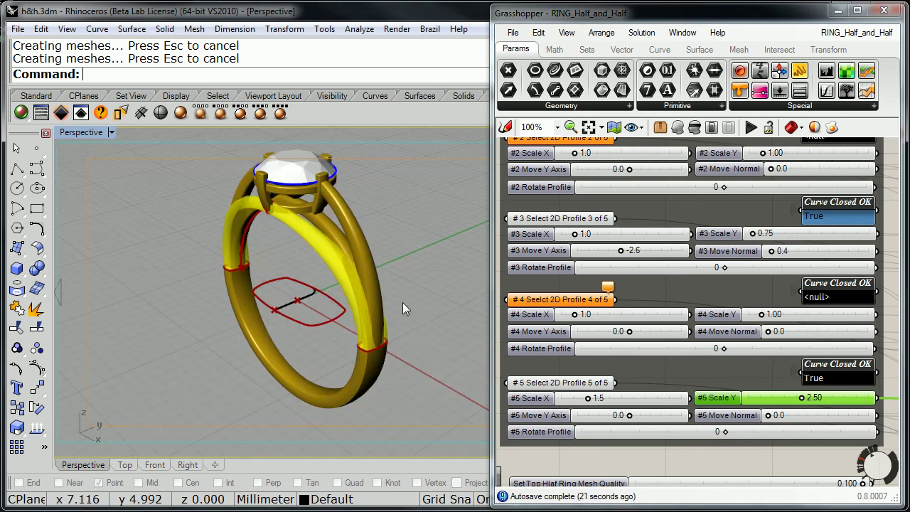
- Set the mirror option to Mirror XZ Top and check the paired strands around the head
right_drag(337, 308, 302, 283)
right_drag(895, 189, 870, 418)
right_drag(862, 230, 862, 269)
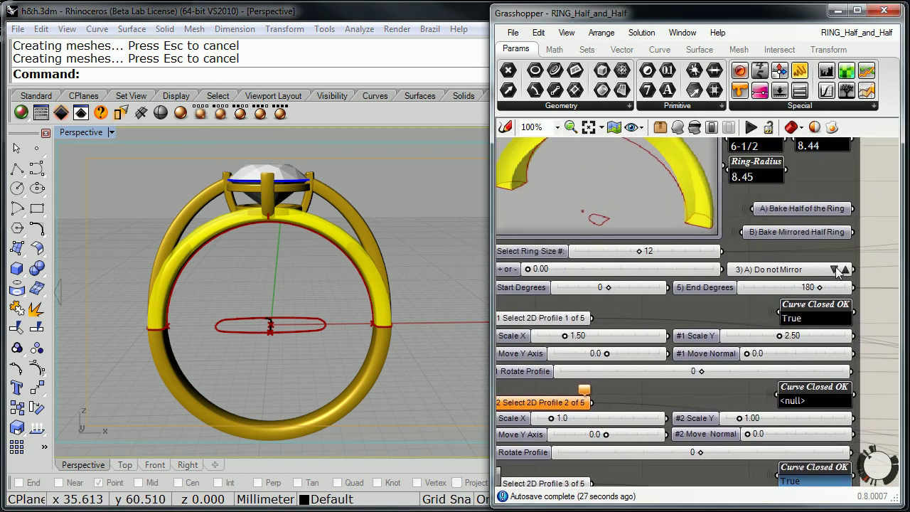
click(835, 267)
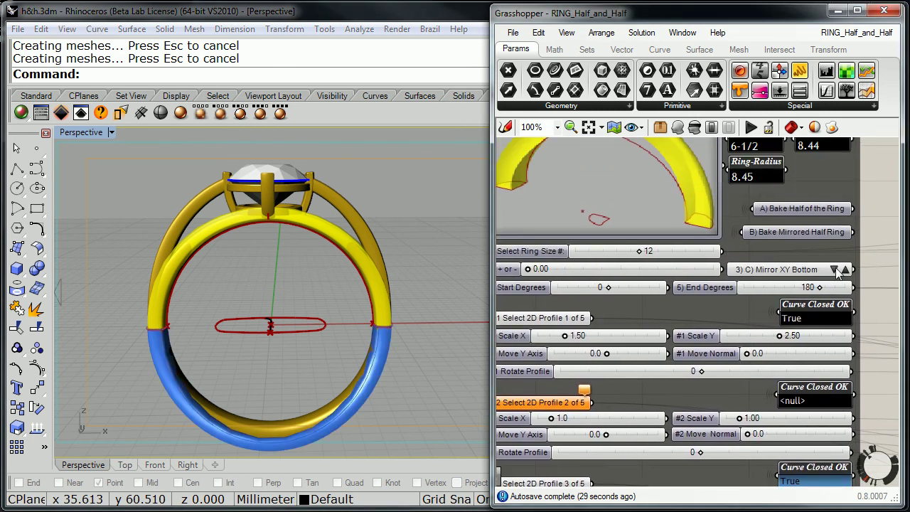
click(834, 269)
mouse_move(406, 188)
right_down()
mouse_move(183, 194)
mouse_move(344, 254)
right_up()
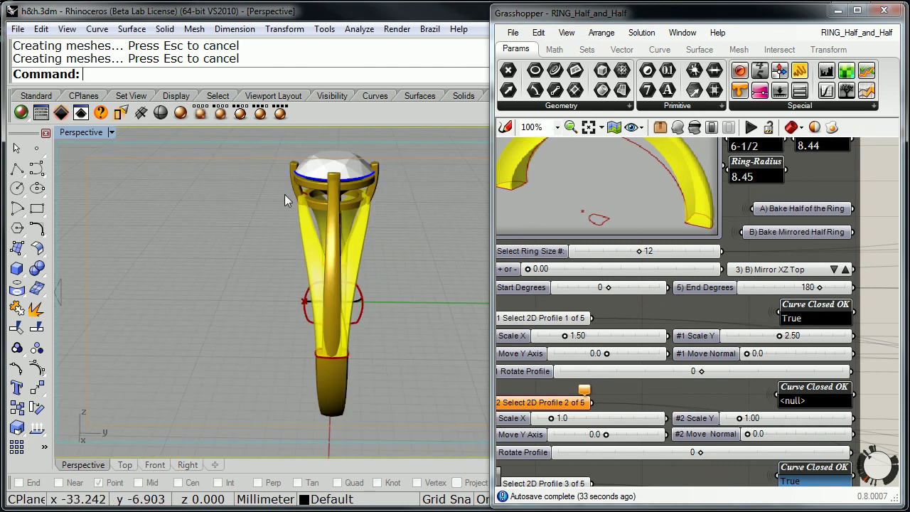
right_drag(343, 287, 331, 315)
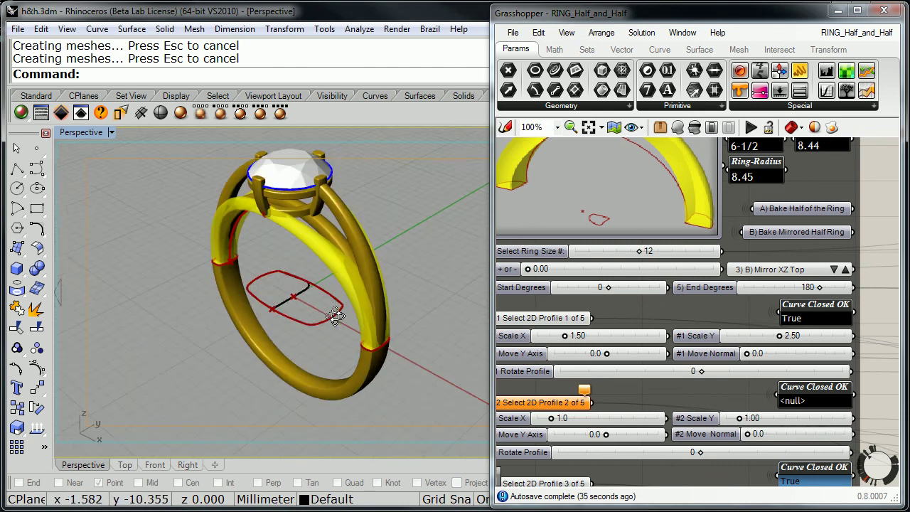
- Bake the half ring into the model on the Shank layer
click(808, 210)
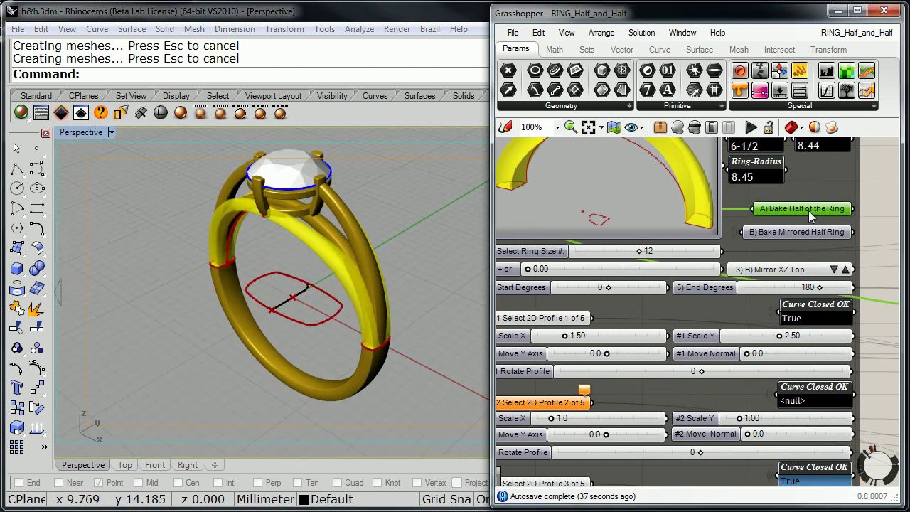
right_click(808, 209)
click(848, 276)
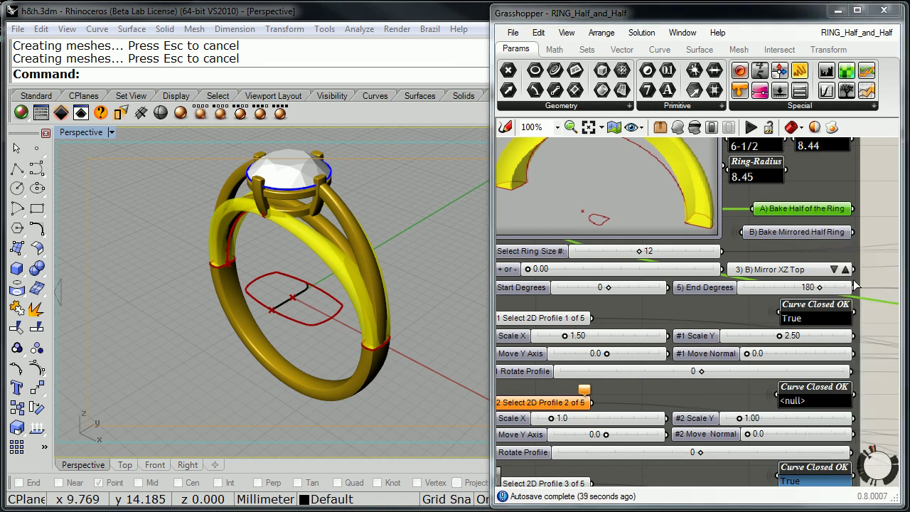
click(840, 191)
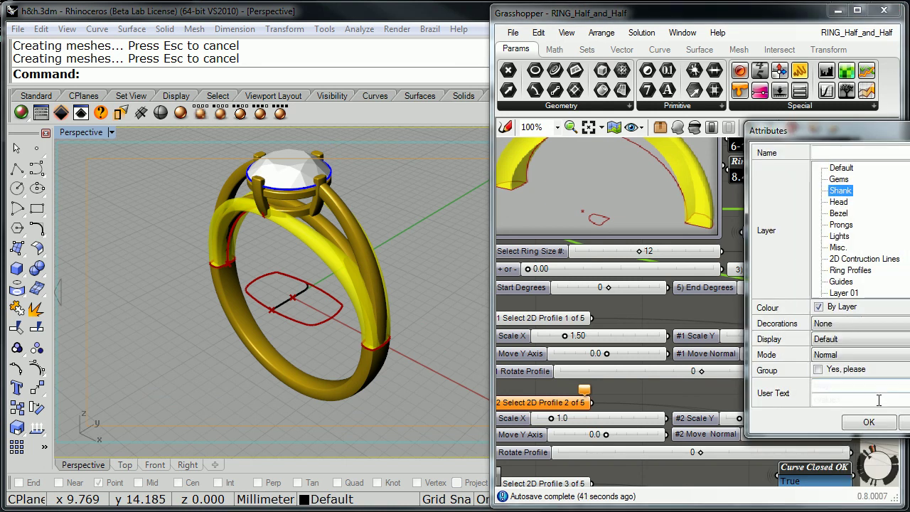
click(881, 425)
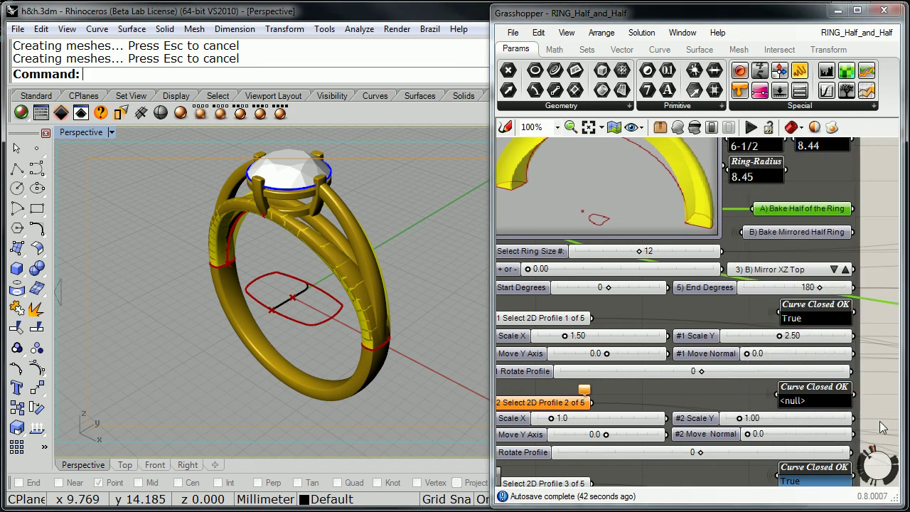
- Bake the mirrored half ring into the model on the Shank layer and check it beside the first strand
right_click(803, 233)
click(847, 299)
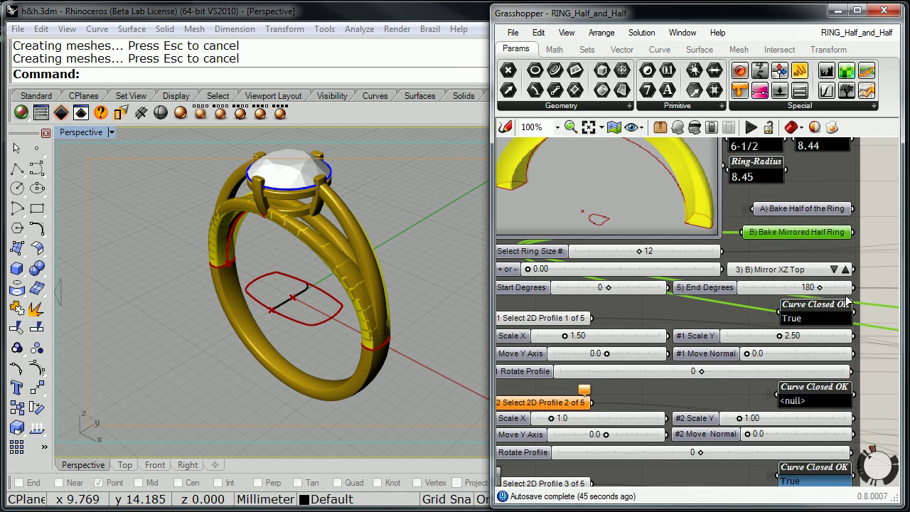
click(829, 218)
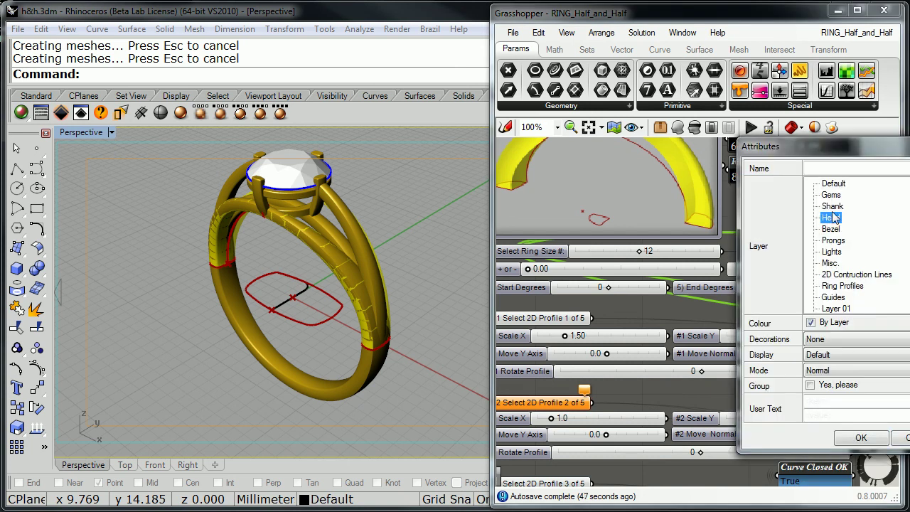
click(833, 206)
click(861, 437)
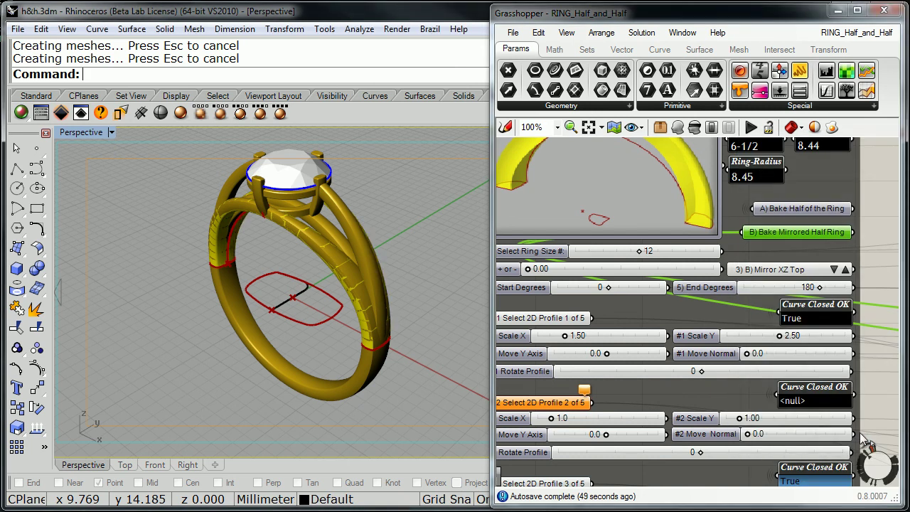
right_drag(414, 228, 275, 314)
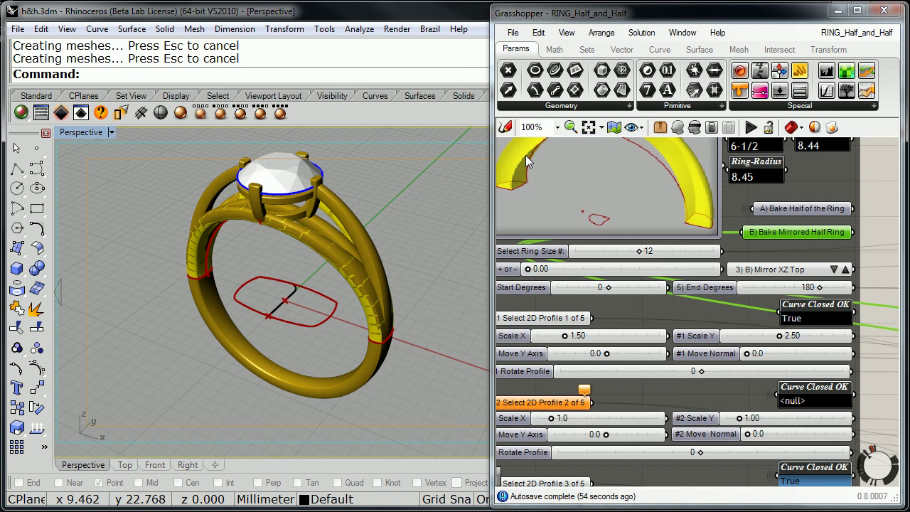
- Close the RING_Half_and_Half definition and look over the baked ring in the perspective view
click(513, 33)
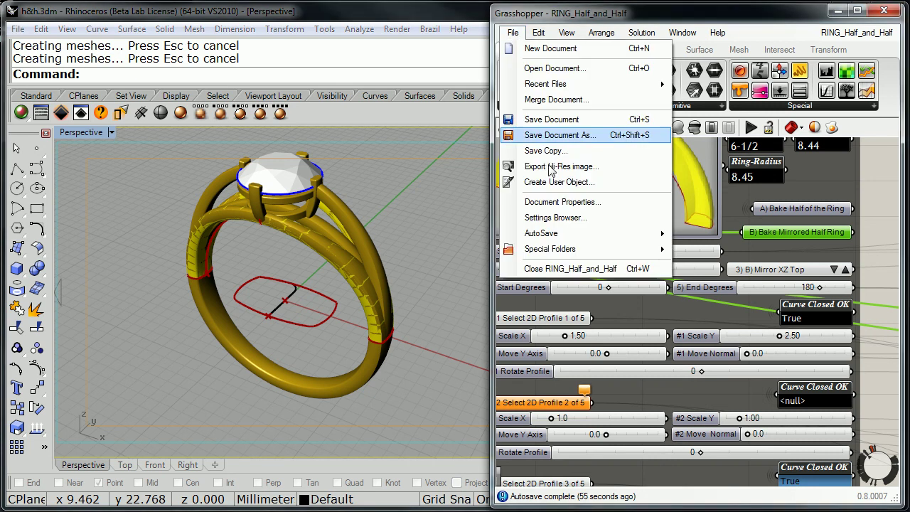
click(569, 268)
click(732, 295)
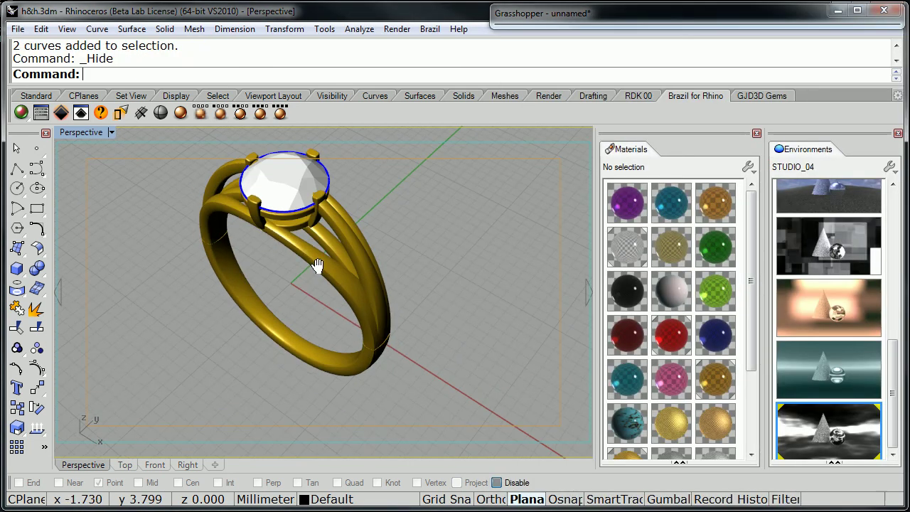
right_drag(317, 265, 353, 279)
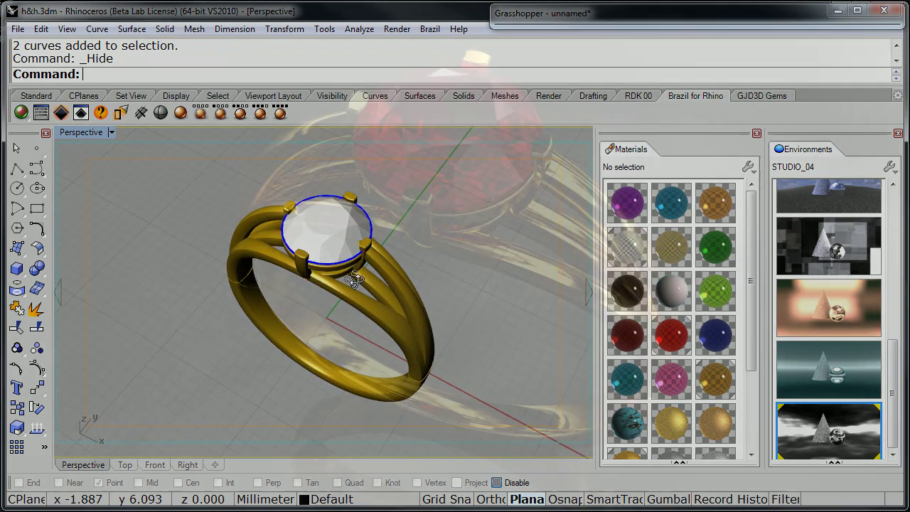